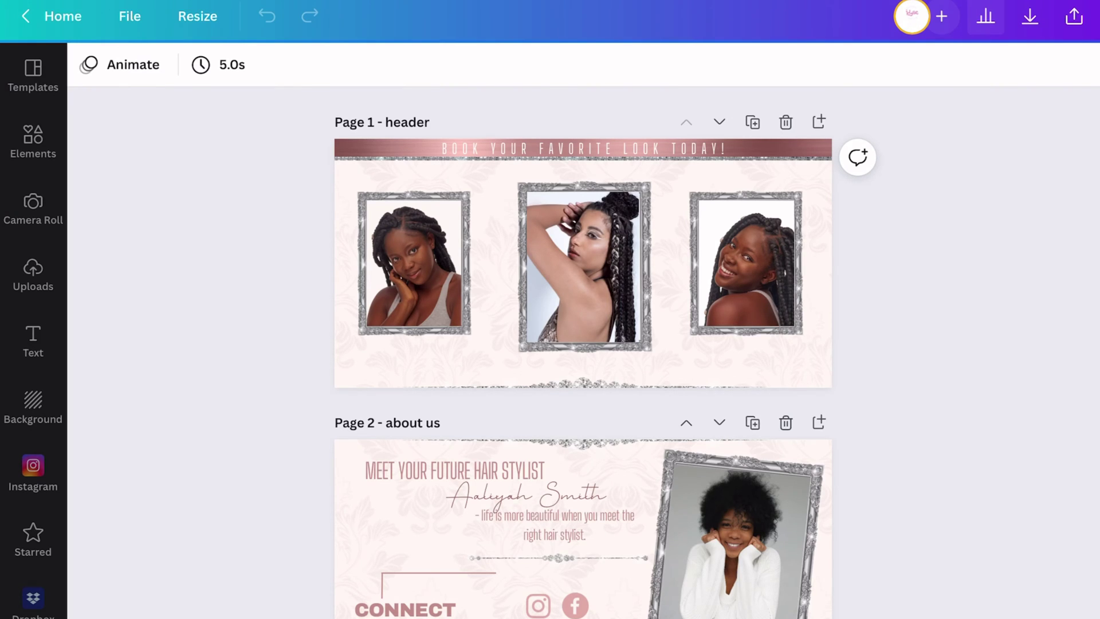
- Move the extra large element off the header page to the right
{"action": "left_click", "coordinate": [582, 379]}
{"action": "left_click", "coordinate": [746, 263]}
{"action": "left_click", "coordinate": [816, 275]}
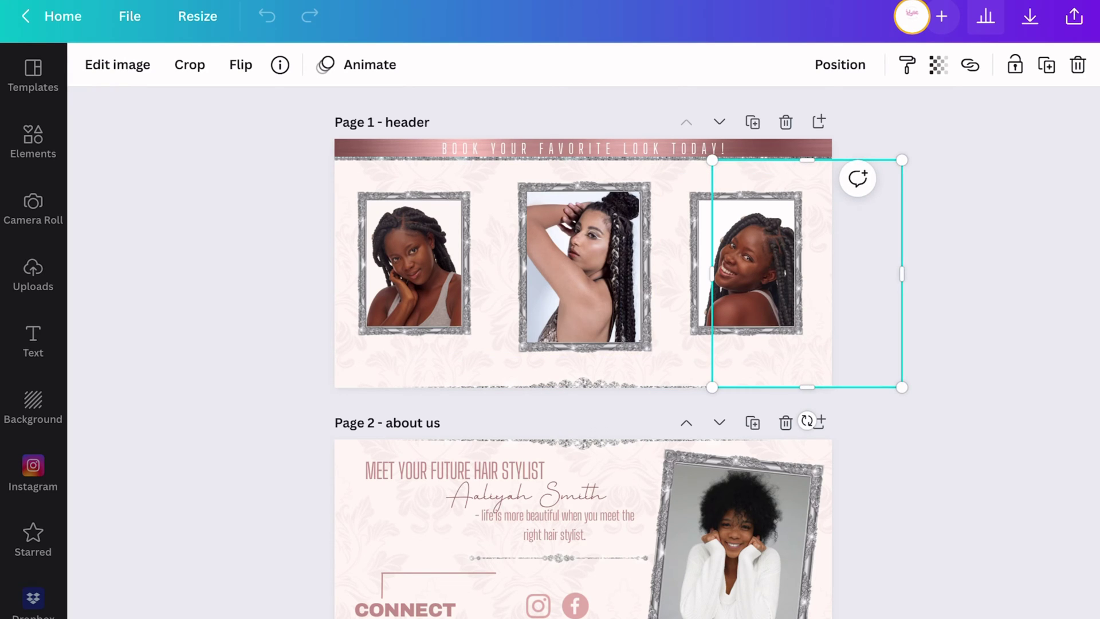
{"action": "left_click_drag", "start_coordinate": [806, 273], "coordinate": [903, 274]}
{"action": "key", "text": "Escape"}
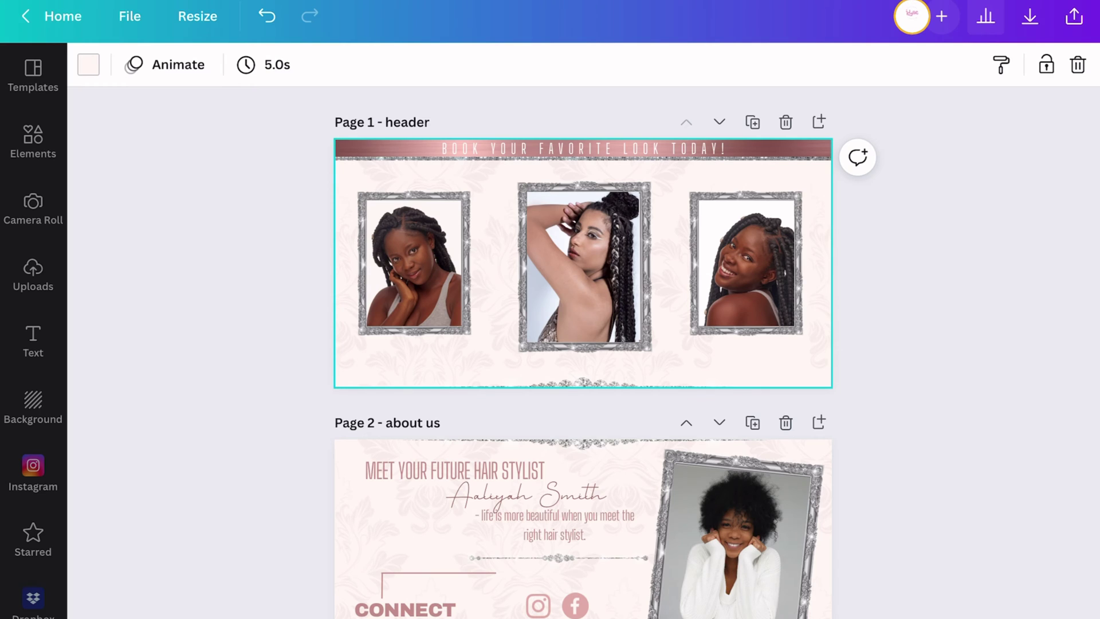
- Try pink, cream and mauve header backgrounds, then drag the off-page element back
{"action": "left_click", "coordinate": [89, 64]}
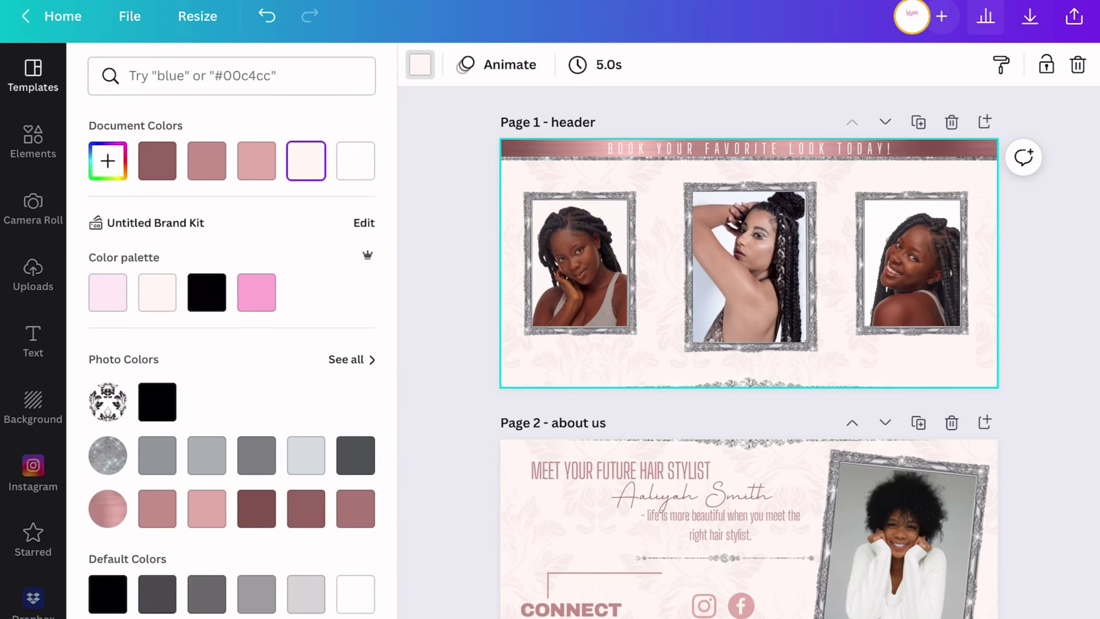
{"action": "left_click", "coordinate": [257, 292]}
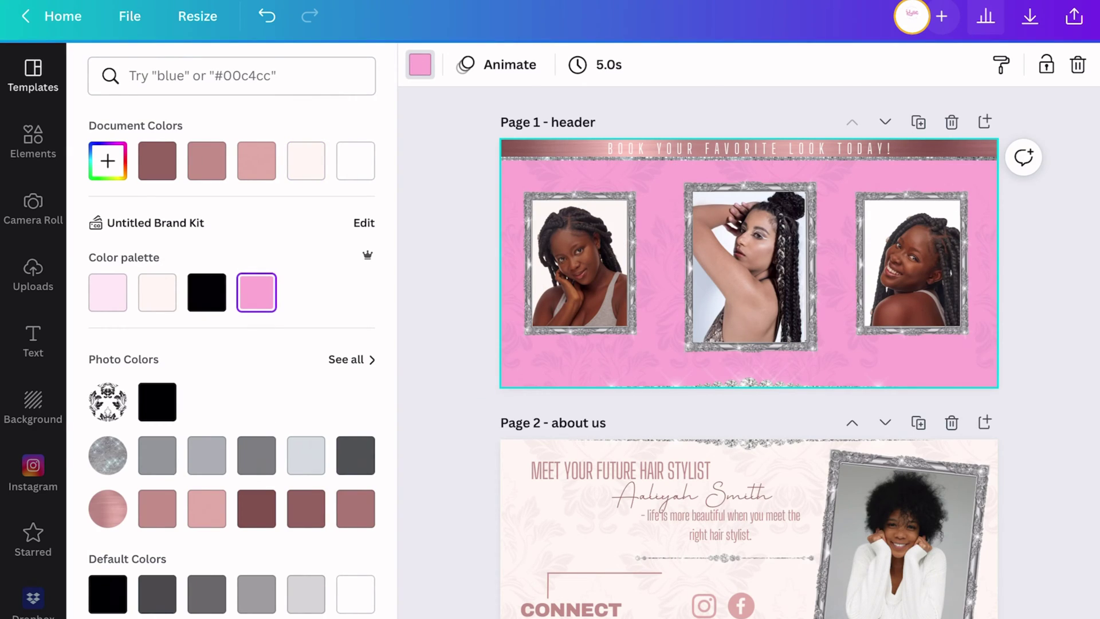
{"action": "left_click", "coordinate": [306, 161]}
{"action": "left_click", "coordinate": [256, 161]}
{"action": "left_click", "coordinate": [206, 161]}
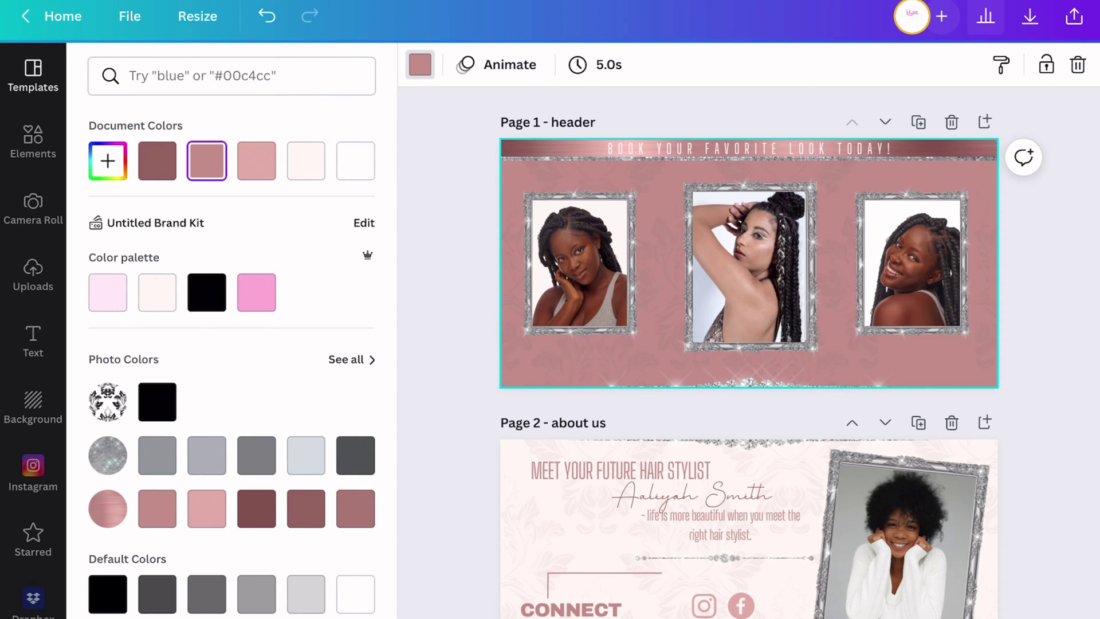
{"action": "left_click", "coordinate": [157, 160]}
{"action": "left_click", "coordinate": [306, 161]}
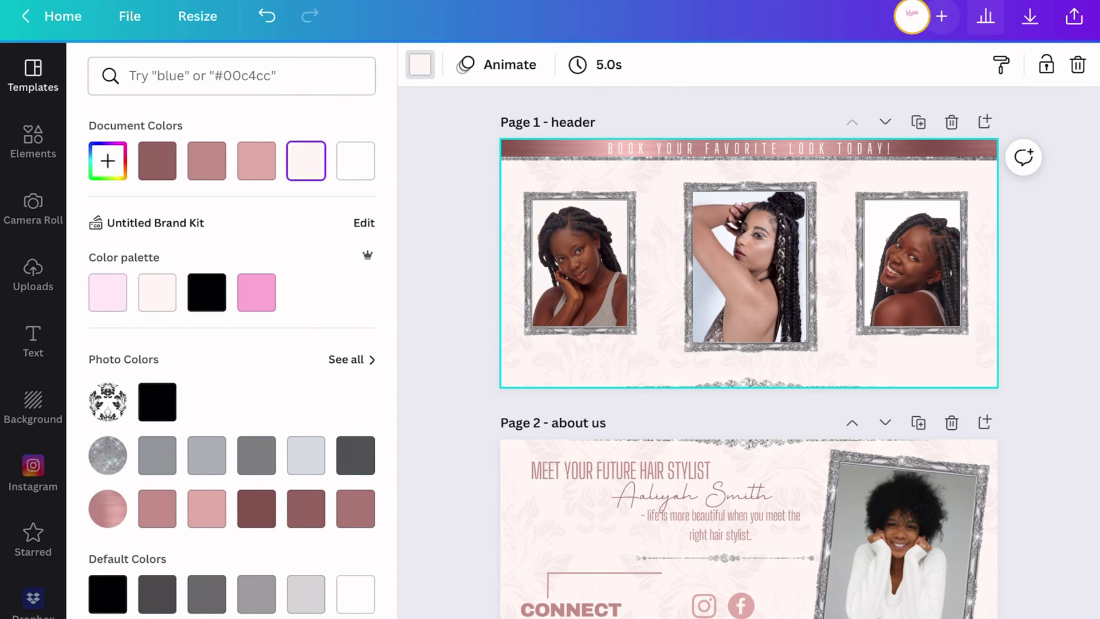
{"action": "left_click", "coordinate": [1049, 258]}
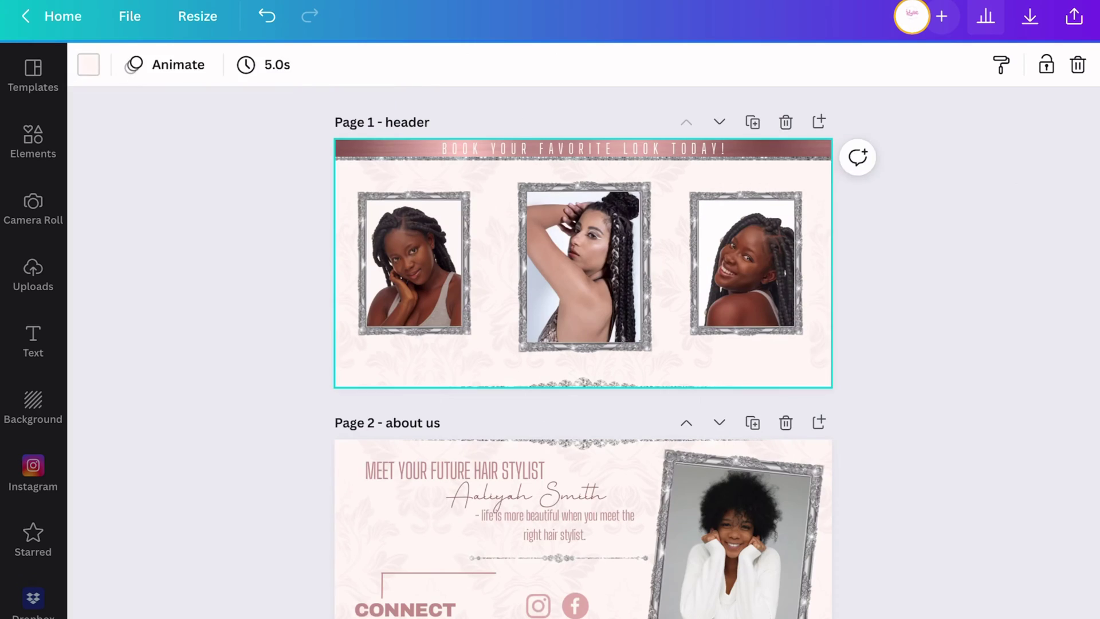
{"action": "left_click", "coordinate": [902, 275]}
{"action": "left_click_drag", "start_coordinate": [902, 275], "coordinate": [809, 274]}
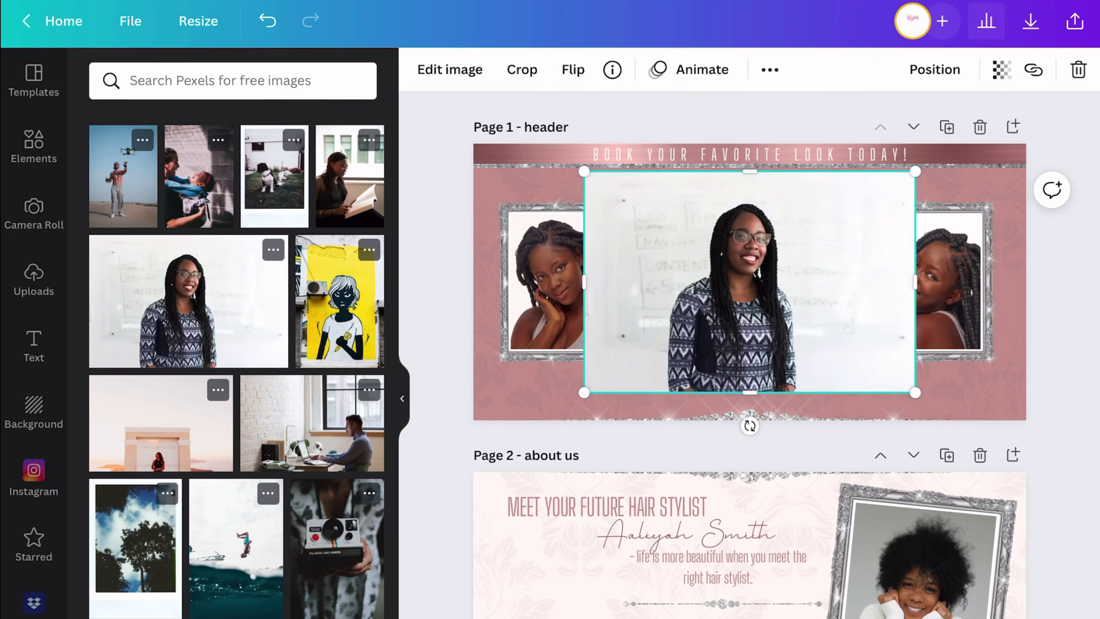
- Drop the woman's photo into the middle header frame, then enlarge and shift its crop
{"action": "left_click", "coordinate": [402, 397]}
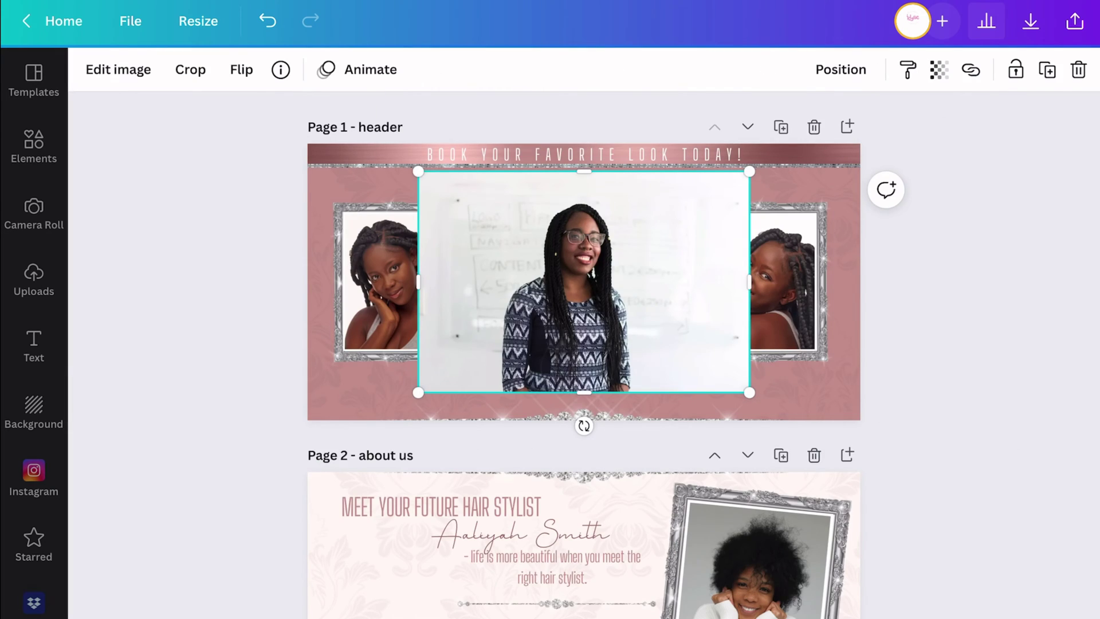
{"action": "left_click_drag", "start_coordinate": [584, 284], "coordinate": [584, 296]}
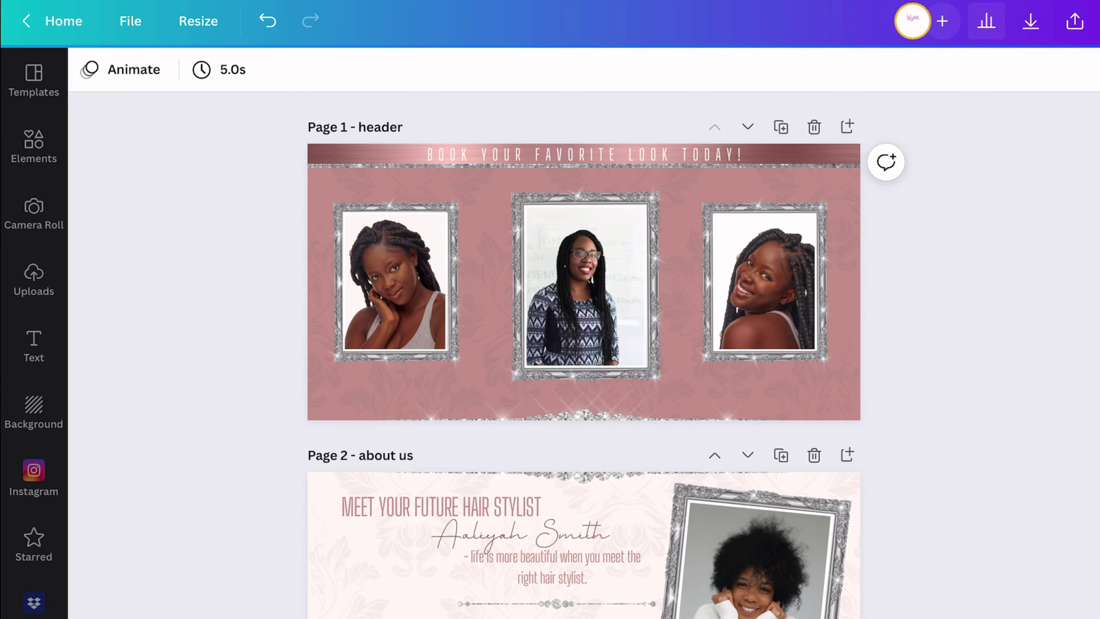
{"action": "double_click", "coordinate": [585, 284]}
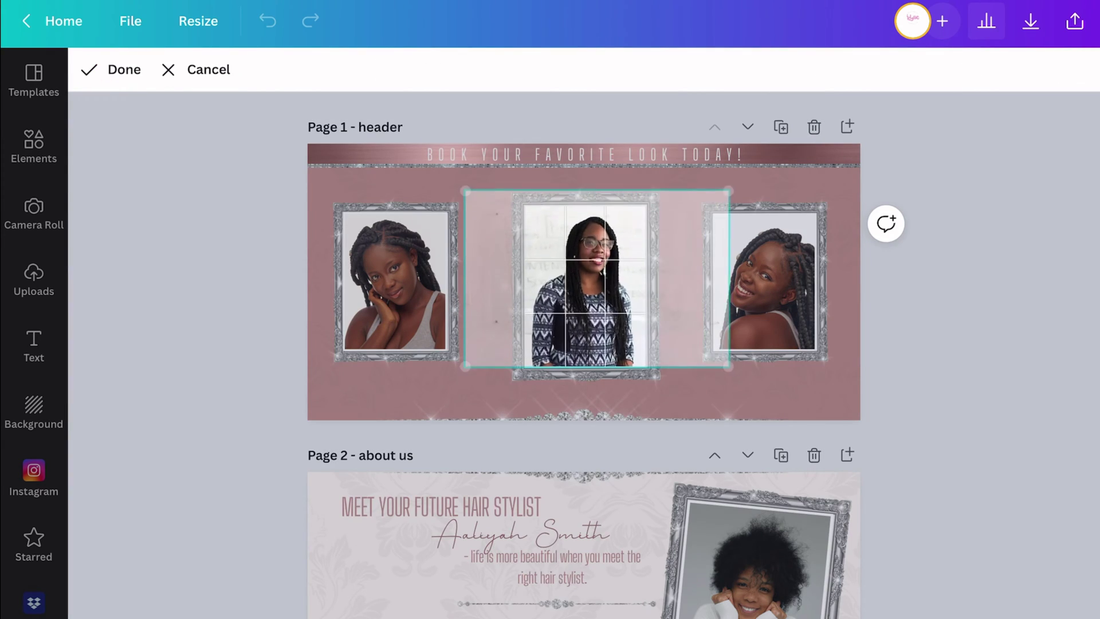
{"action": "left_click_drag", "start_coordinate": [705, 207], "coordinate": [851, 112]}
{"action": "left_click_drag", "start_coordinate": [659, 240], "coordinate": [609, 292]}
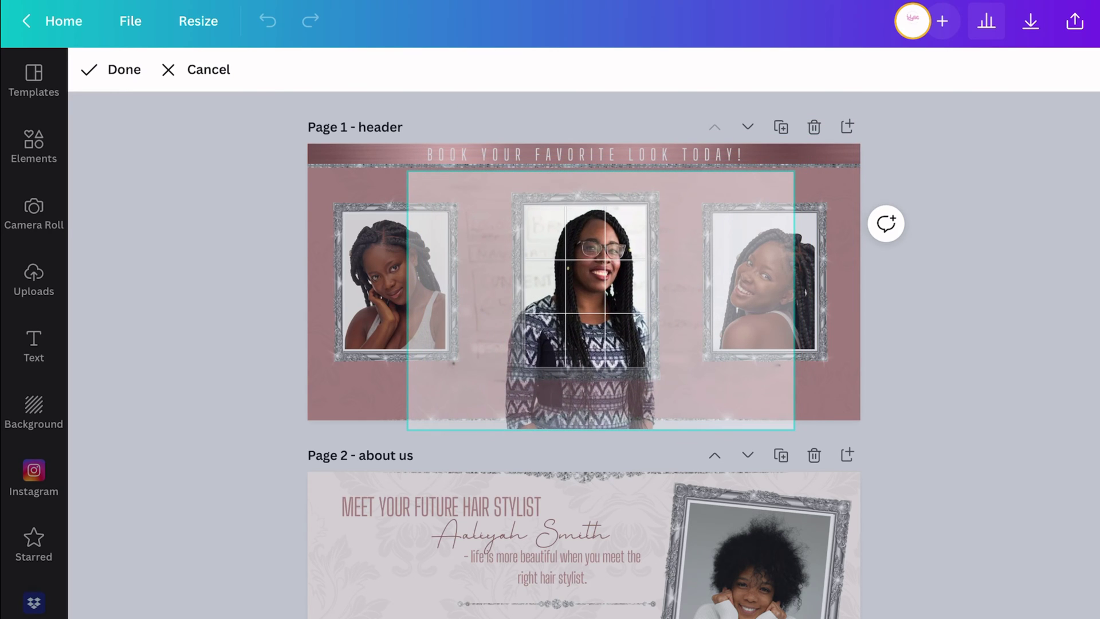
{"action": "left_click", "coordinate": [110, 69]}
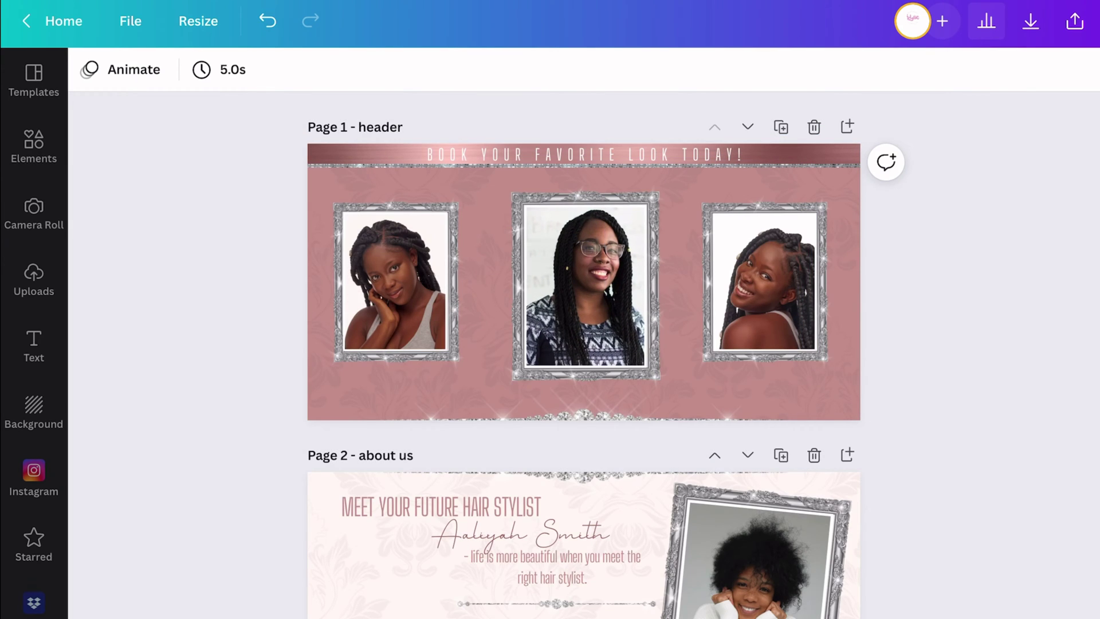
- Set the 'BOOK YOUR FAVORITE LOOK TODAY!' tagline to Archivo Black with tighter letter spacing
{"action": "left_click", "coordinate": [584, 154]}
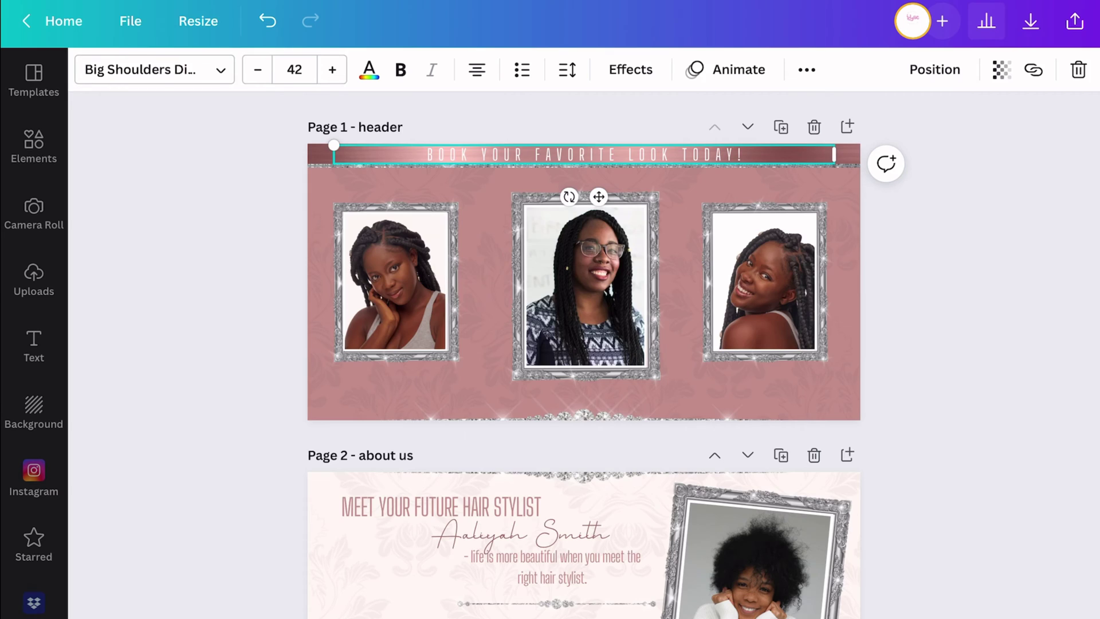
{"action": "left_click", "coordinate": [154, 69]}
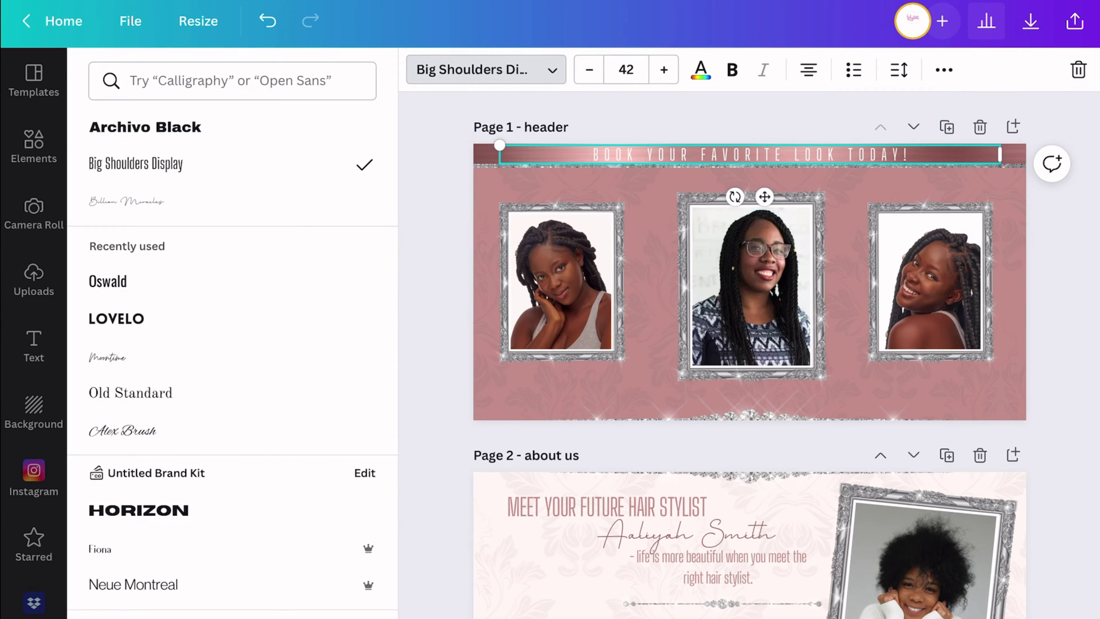
{"action": "left_click", "coordinate": [146, 127]}
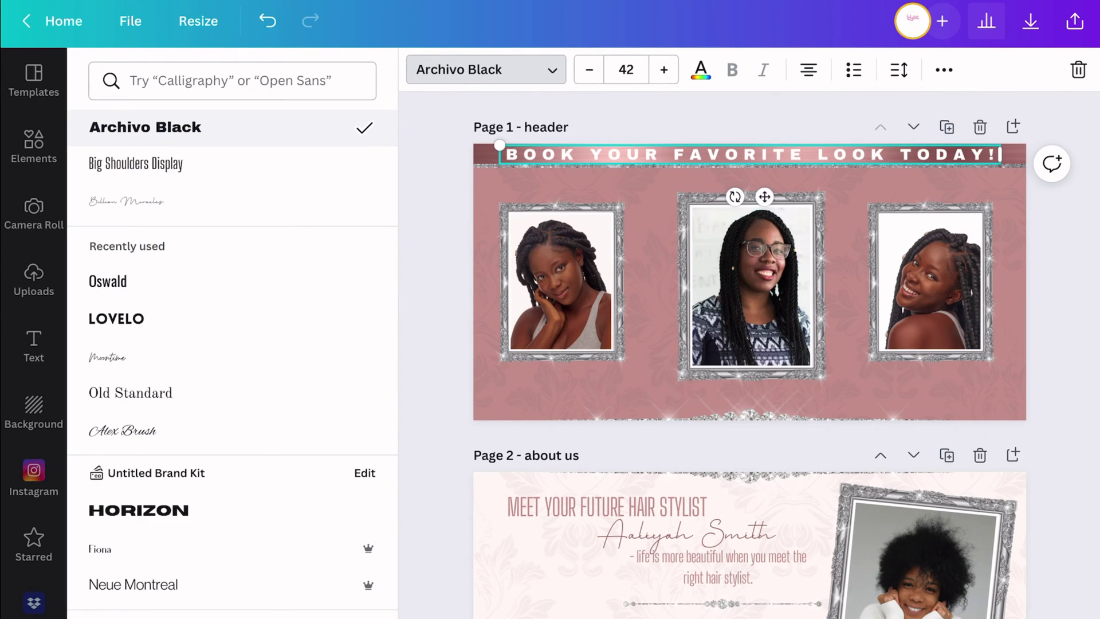
{"action": "left_click", "coordinate": [898, 70]}
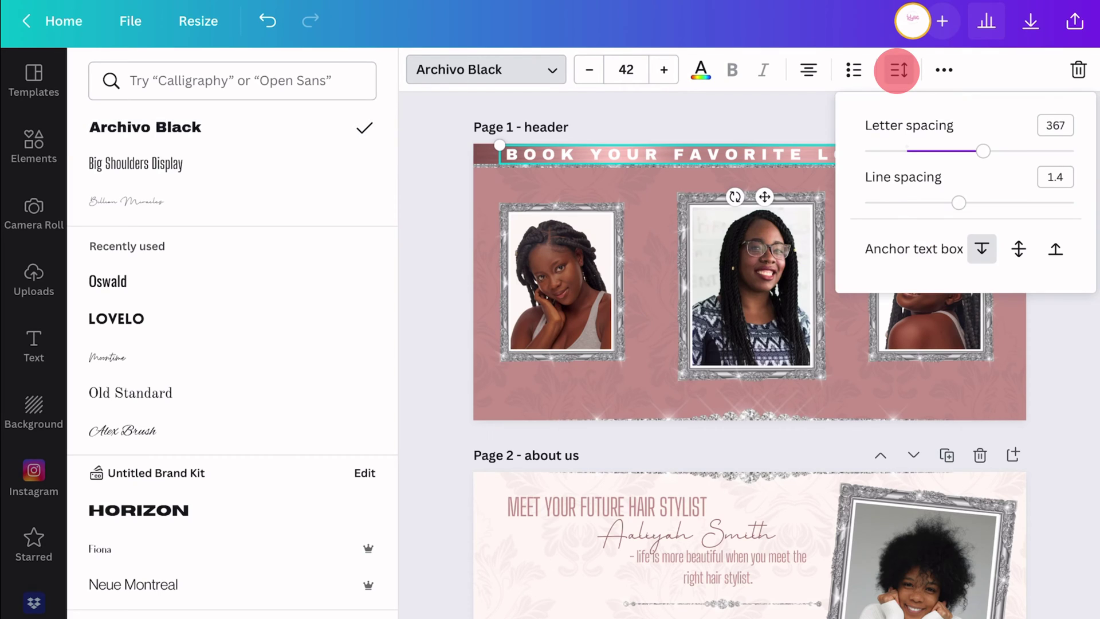
{"action": "mouse_move", "coordinate": [984, 151]}
{"action": "left_mouse_down"}
{"action": "mouse_move", "coordinate": [887, 151]}
{"action": "mouse_move", "coordinate": [949, 150]}
{"action": "left_mouse_up"}
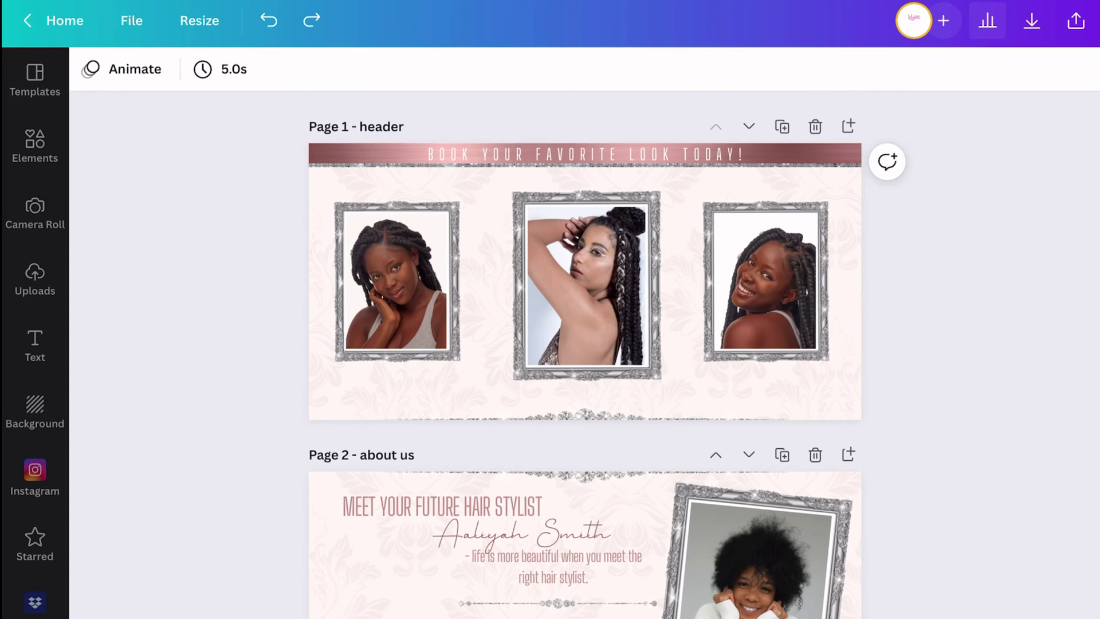
{"action": "scroll", "coordinate": [585, 361], "scroll_direction": "down", "scroll_amount": 1}
{"action": "scroll", "coordinate": [584, 361], "scroll_direction": "down", "scroll_amount": 2}
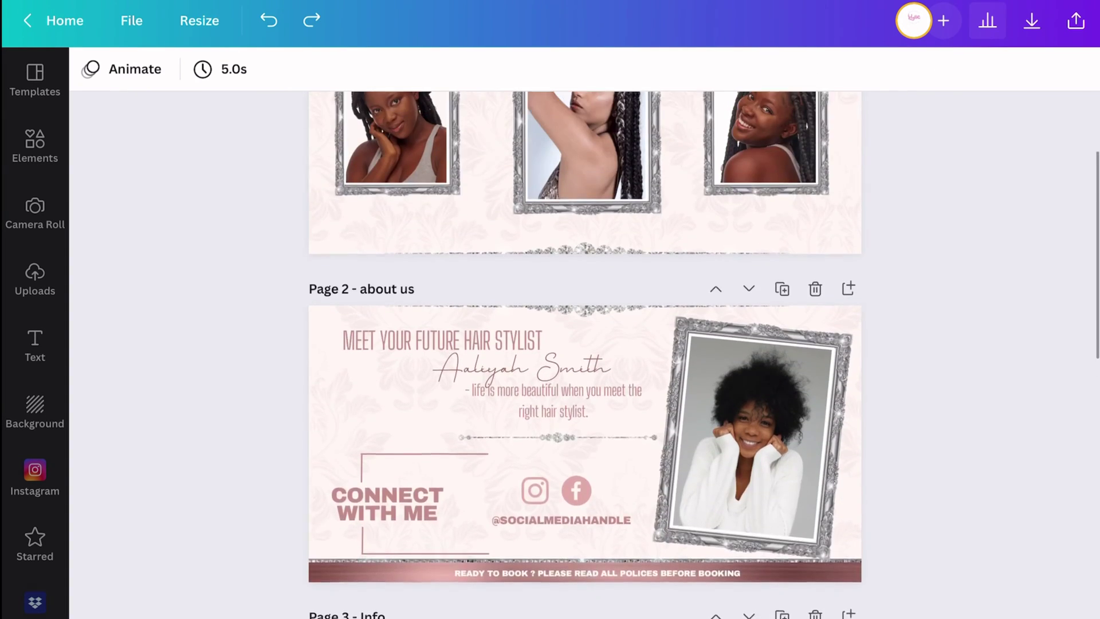
{"action": "scroll", "coordinate": [585, 361], "scroll_direction": "up", "scroll_amount": 3}
- Download all five pages as 0.5-size 1000 × 500 px PNGs to the camera roll
{"action": "left_click", "coordinate": [1075, 21]}
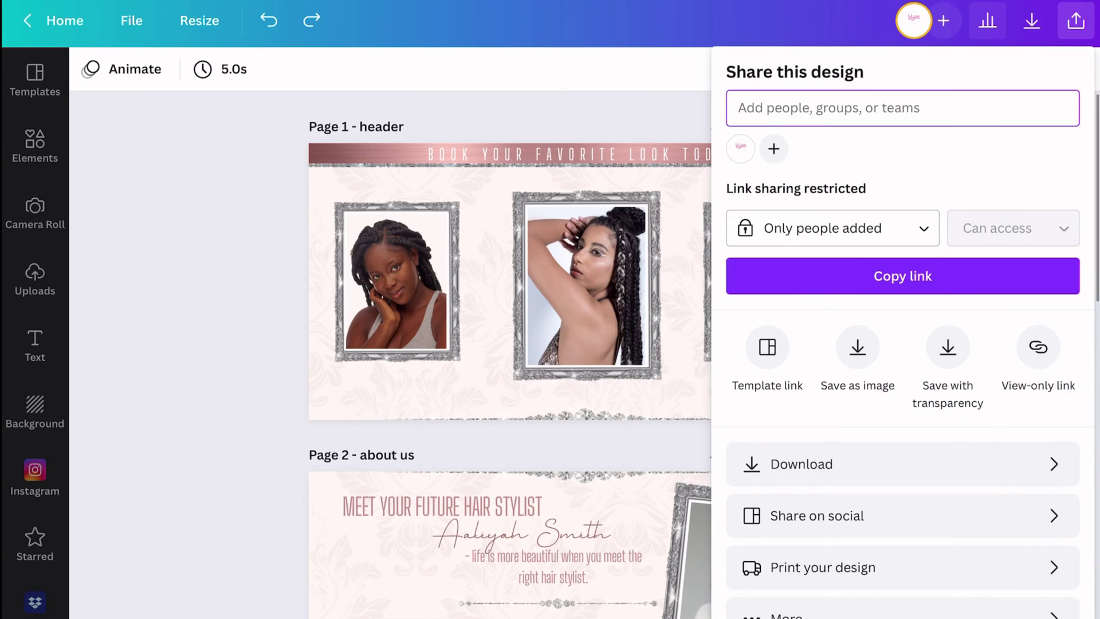
{"action": "left_click", "coordinate": [801, 464]}
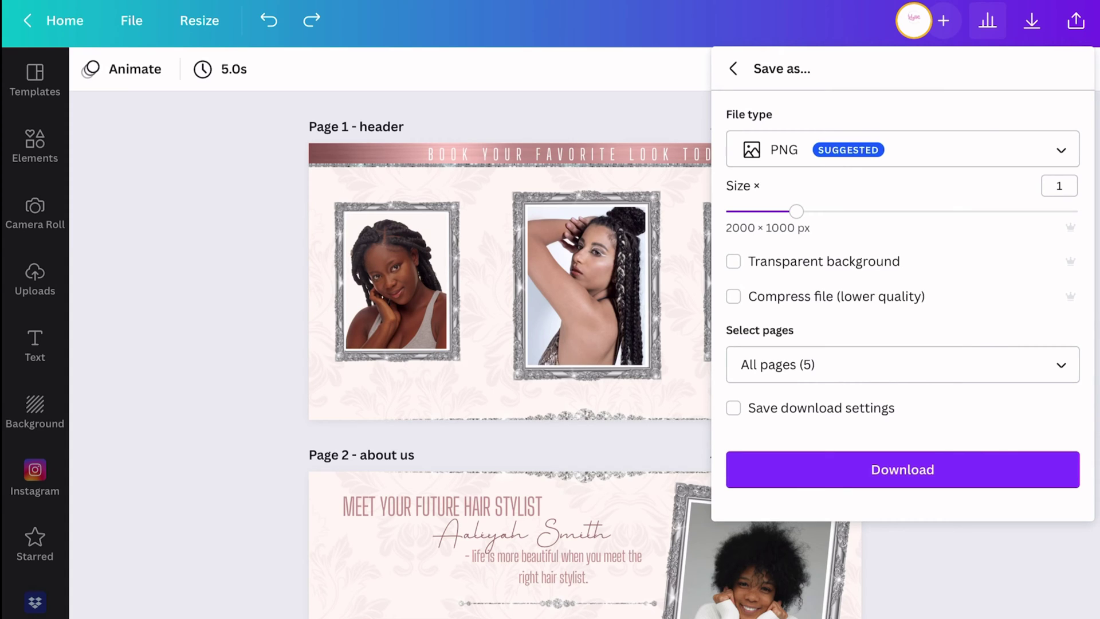
{"action": "left_click_drag", "start_coordinate": [797, 211], "coordinate": [727, 212]}
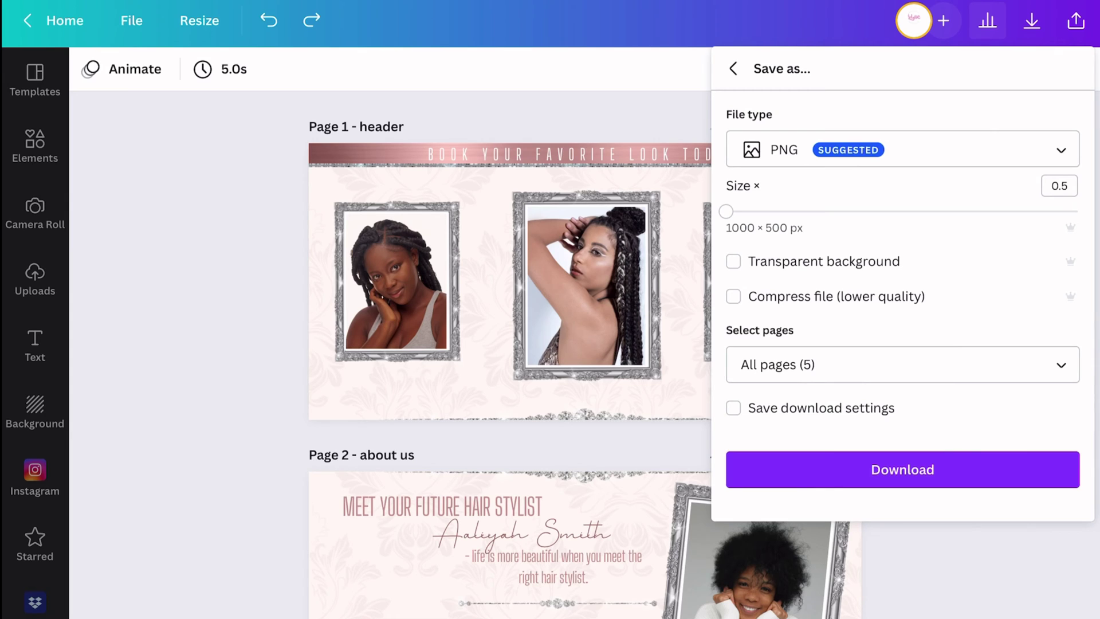
{"action": "left_click", "coordinate": [903, 470]}
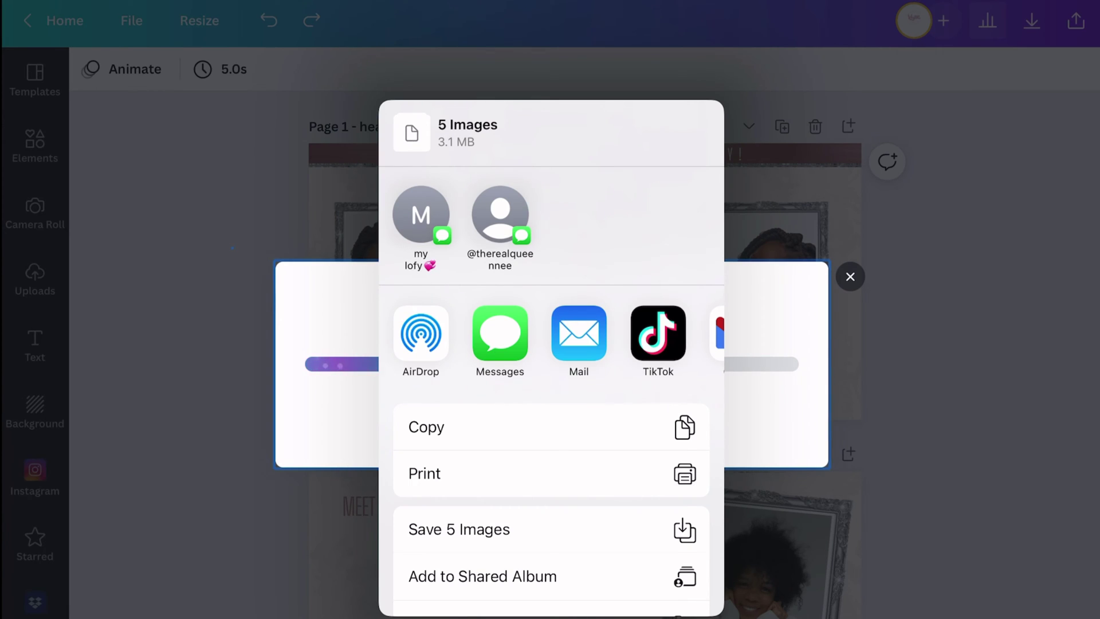
{"action": "left_click", "coordinate": [459, 529]}
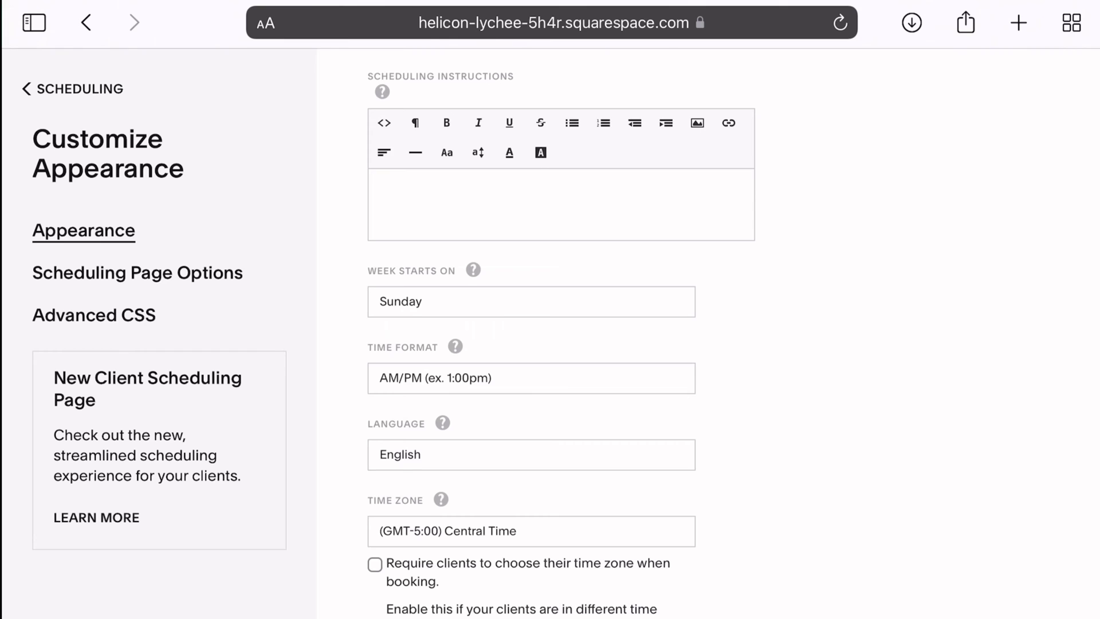
{"action": "scroll", "coordinate": [551, 345], "scroll_direction": "up", "scroll_amount": 3}
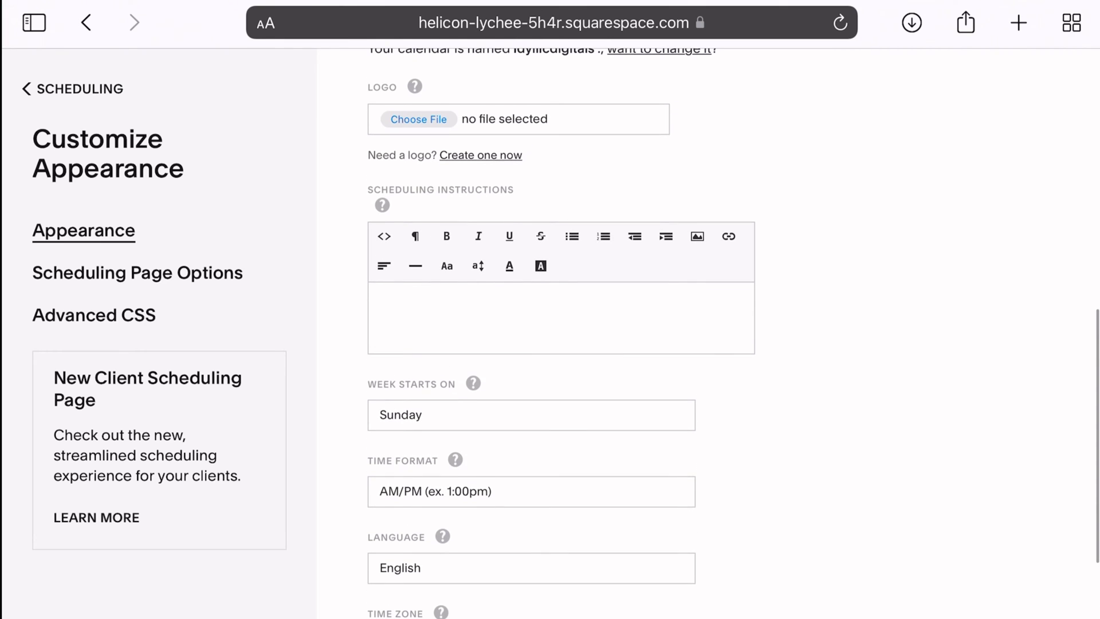
{"action": "left_click", "coordinate": [561, 319]}
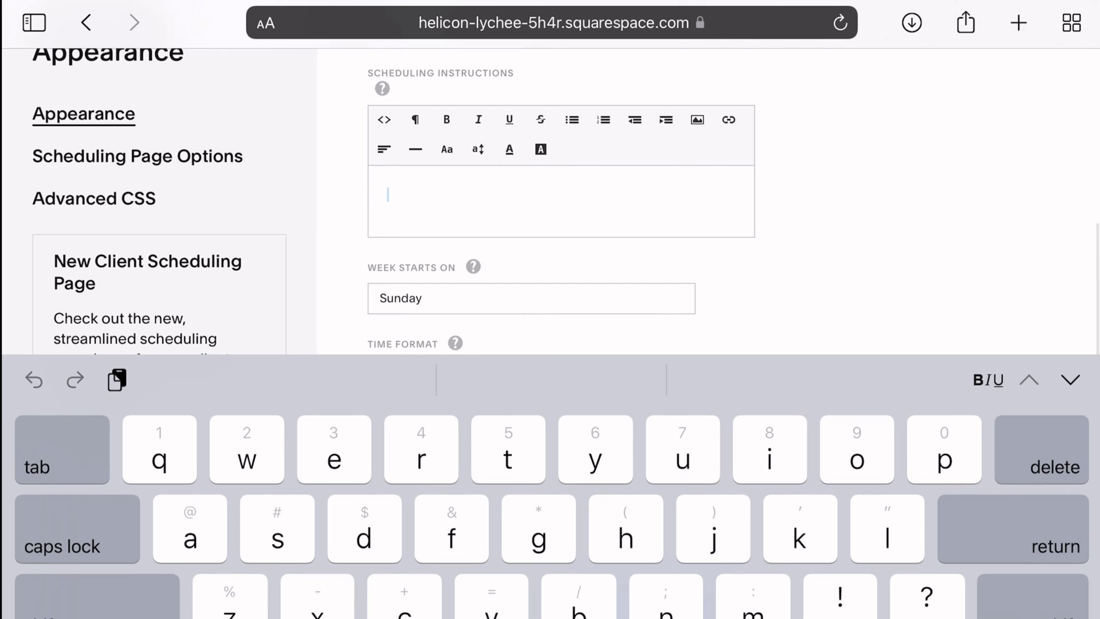
- Insert the 'Book your favorite look today' gallery image from the photo library into the instructions
{"action": "left_click", "coordinate": [1070, 379]}
{"action": "left_click", "coordinate": [697, 235]}
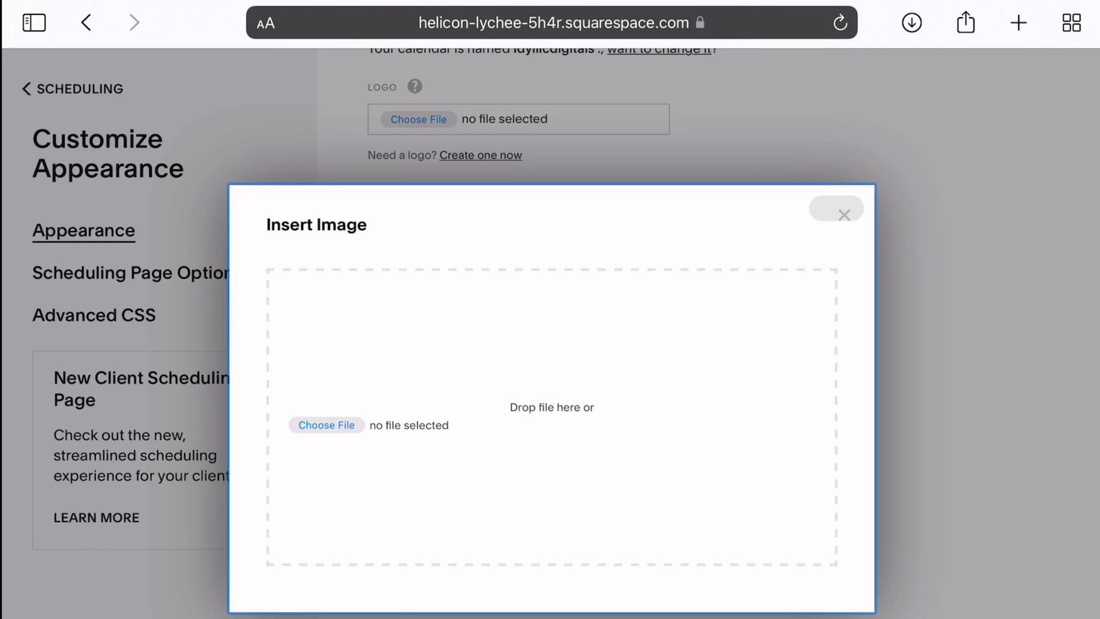
{"action": "left_click", "coordinate": [327, 425]}
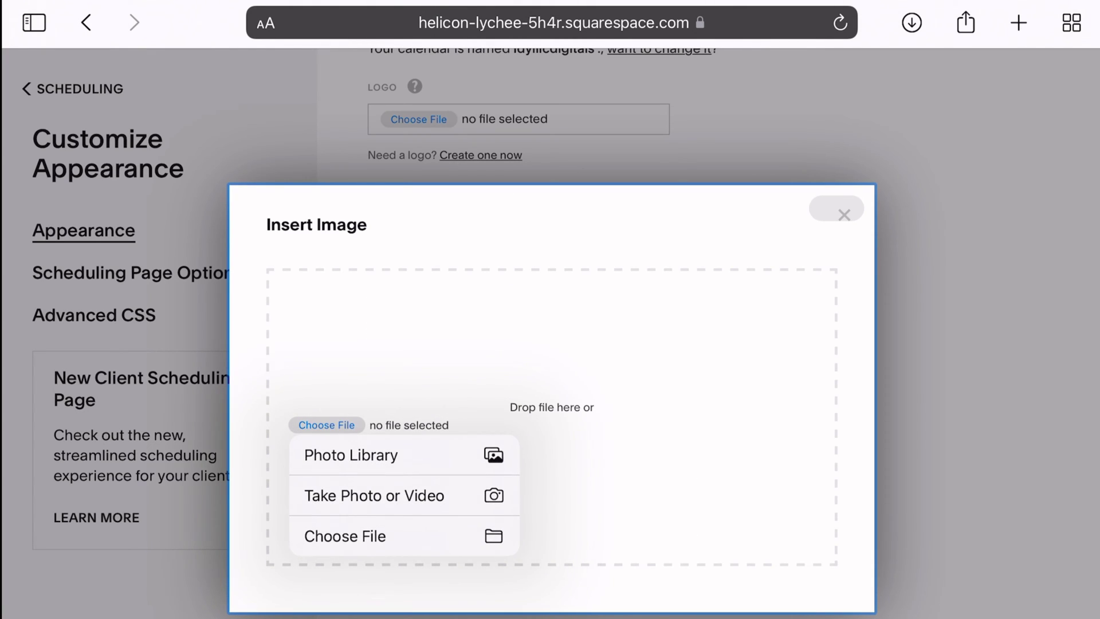
{"action": "left_click", "coordinate": [405, 454]}
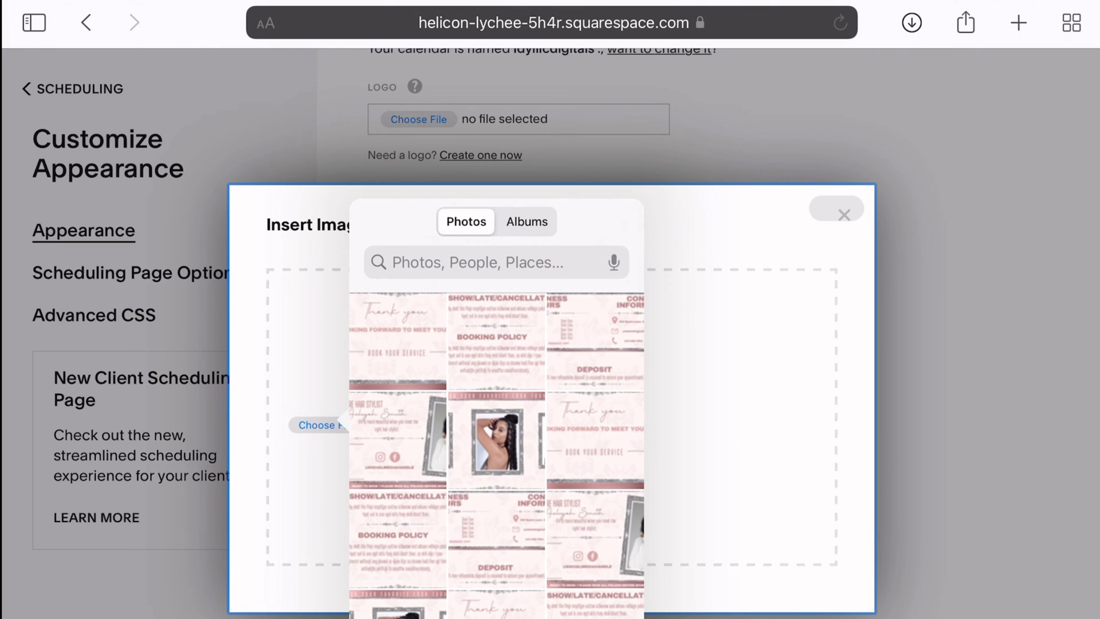
{"action": "left_click", "coordinate": [496, 440]}
{"action": "left_click", "coordinate": [615, 222]}
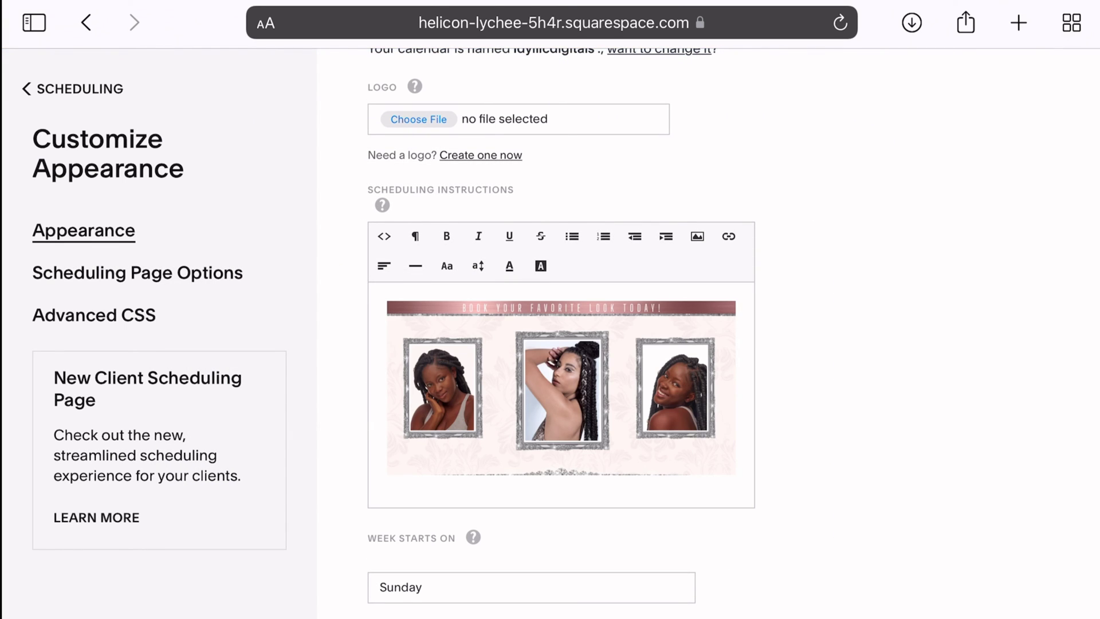
{"action": "scroll", "coordinate": [735, 334], "scroll_direction": "down", "scroll_amount": 2}
{"action": "left_click", "coordinate": [739, 362]}
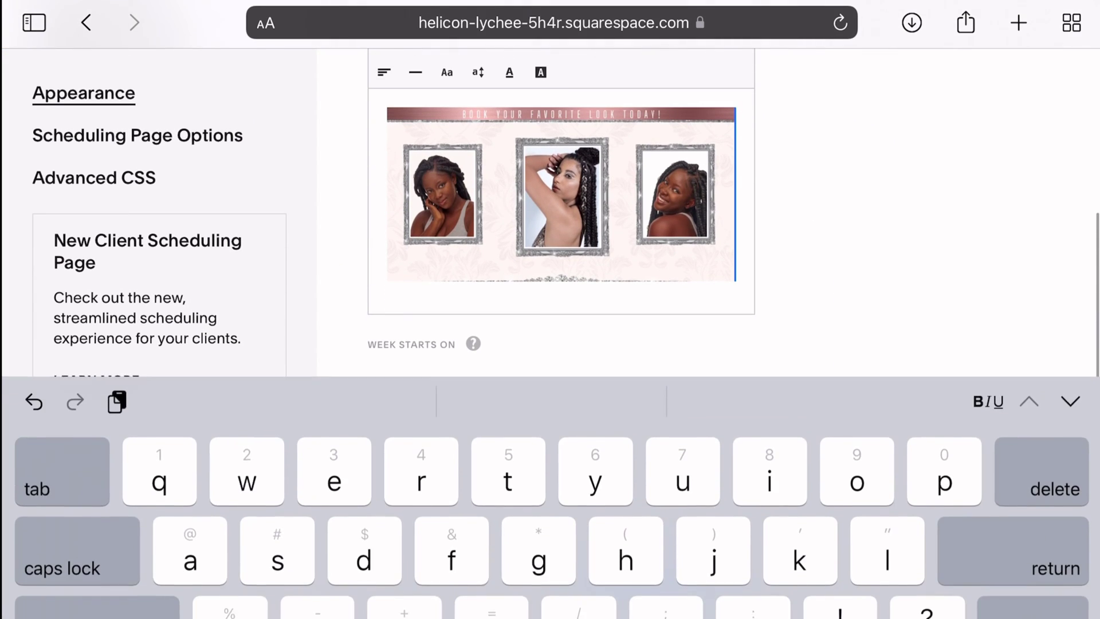
{"action": "scroll", "coordinate": [562, 198], "scroll_direction": "up", "scroll_amount": 2}
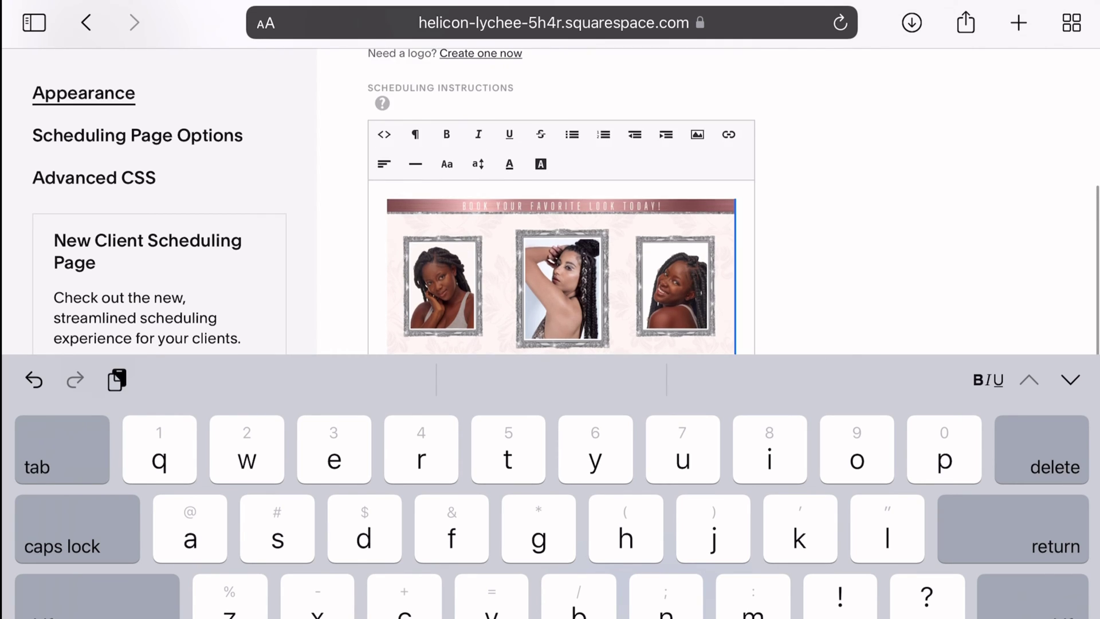
- Insert the stylist introduction image from the photo library below the gallery image
{"action": "left_click", "coordinate": [628, 129]}
{"action": "left_click", "coordinate": [315, 425]}
{"action": "left_click", "coordinate": [344, 454]}
{"action": "left_click", "coordinate": [387, 443]}
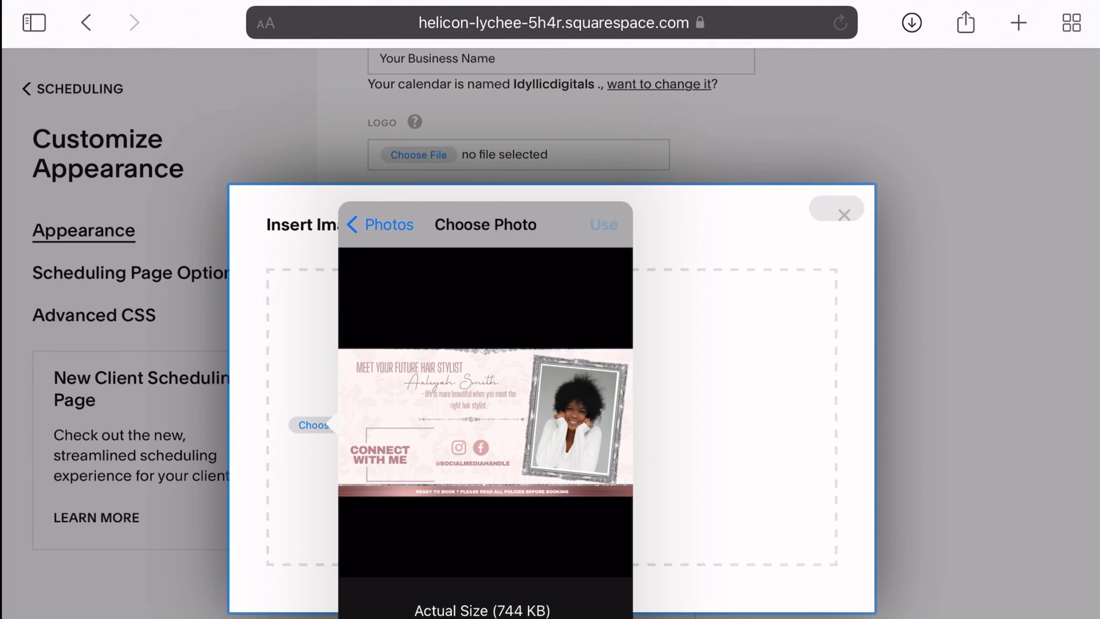
{"action": "left_click", "coordinate": [602, 224]}
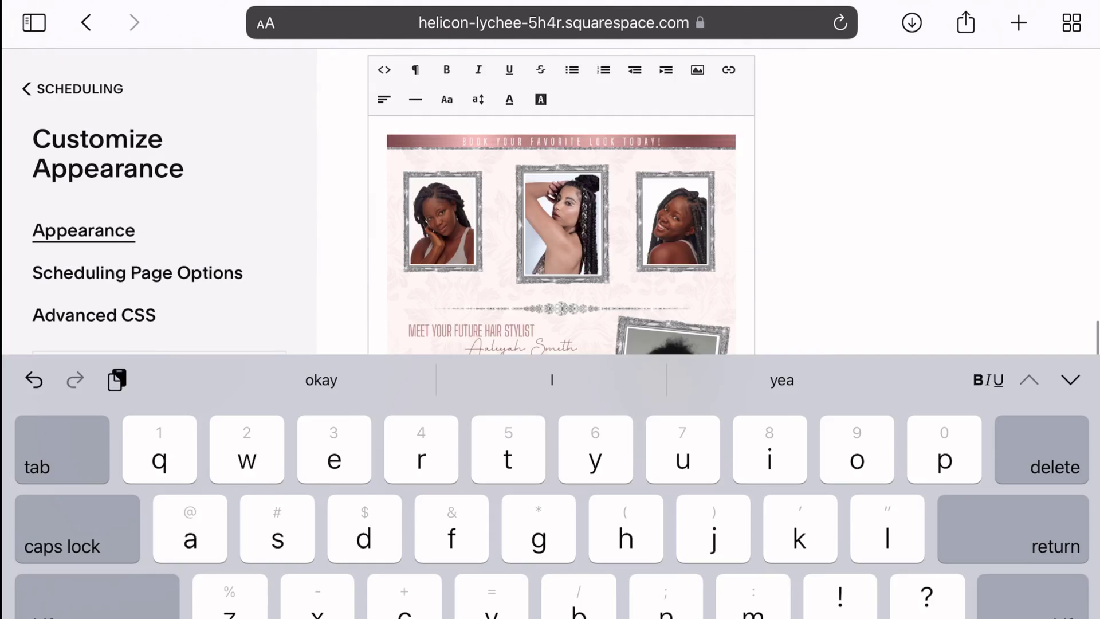
- Insert the business hours, contact and deposit image below the stylist introduction
{"action": "left_click", "coordinate": [698, 70]}
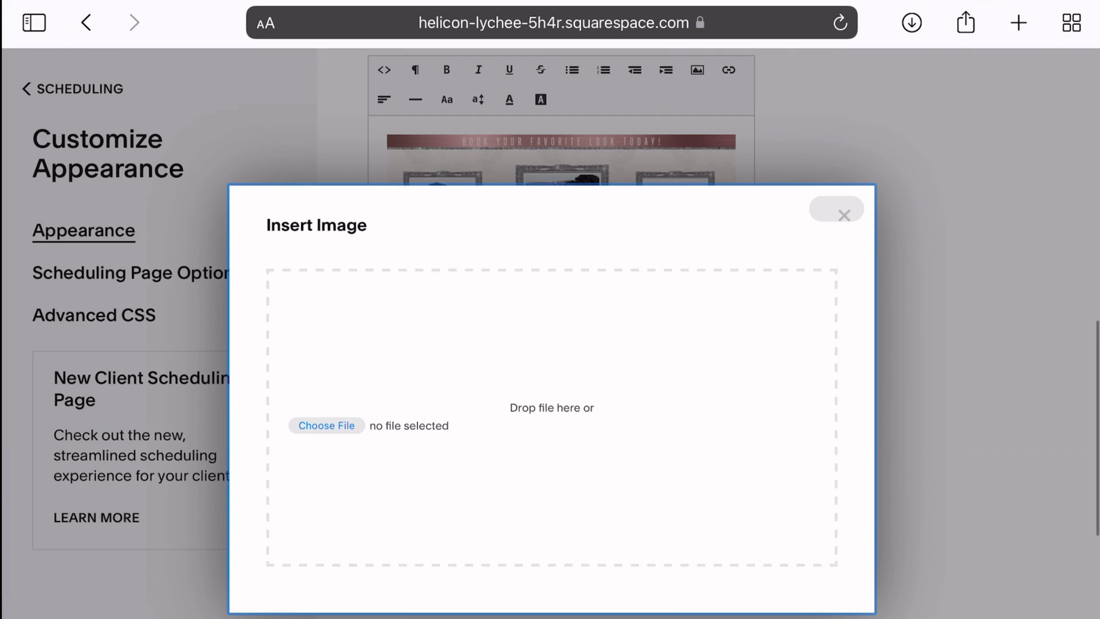
{"action": "left_click", "coordinate": [327, 426]}
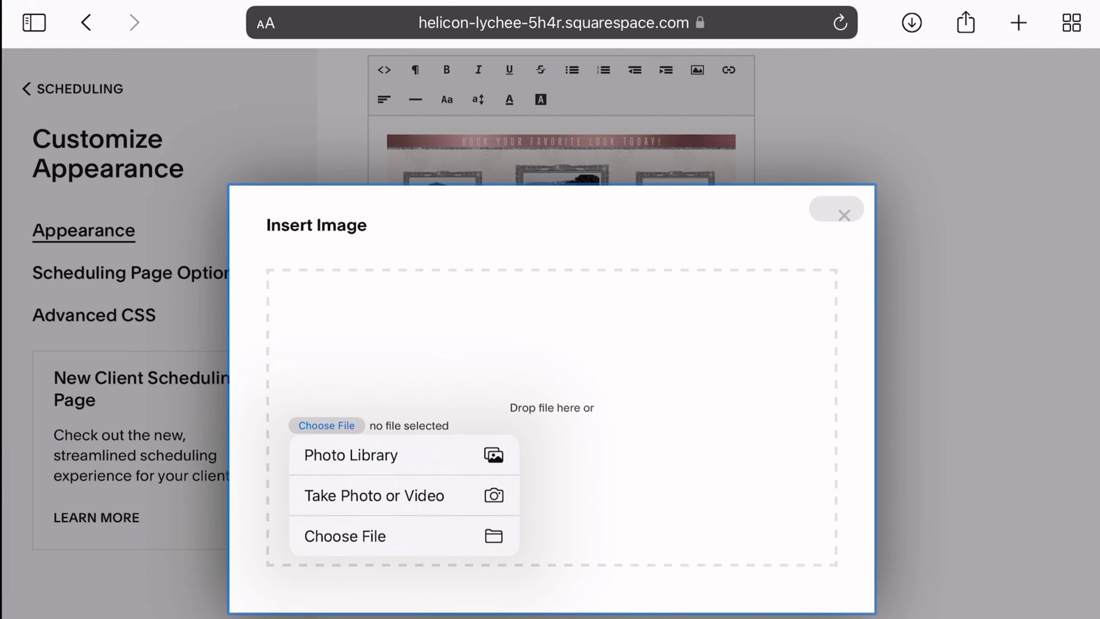
{"action": "left_click", "coordinate": [351, 454]}
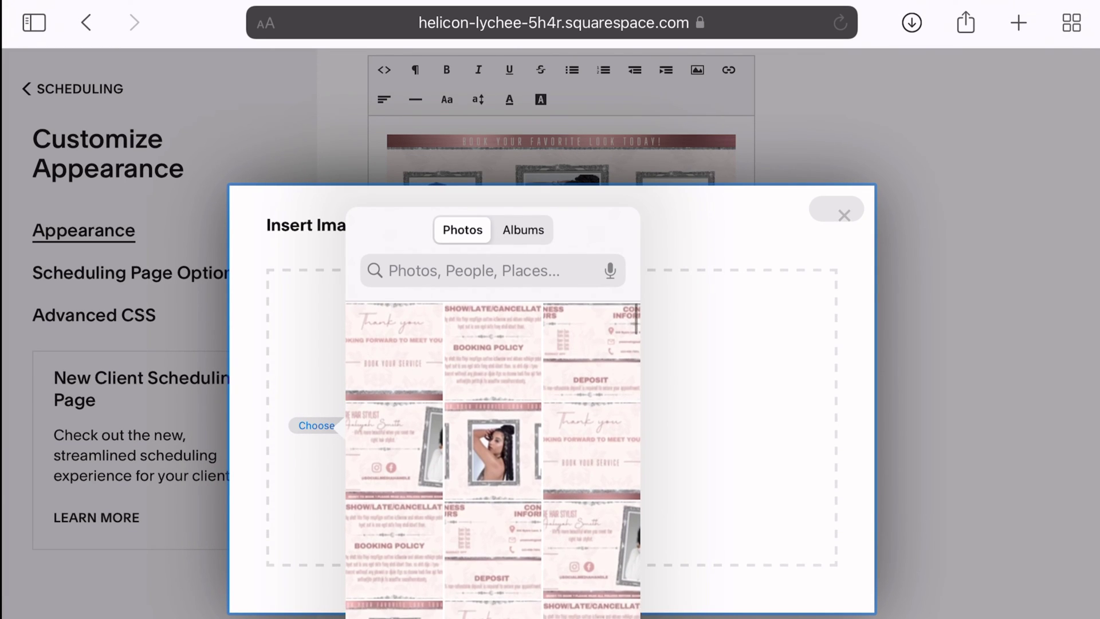
{"action": "left_click", "coordinate": [591, 347]}
{"action": "left_click", "coordinate": [610, 229]}
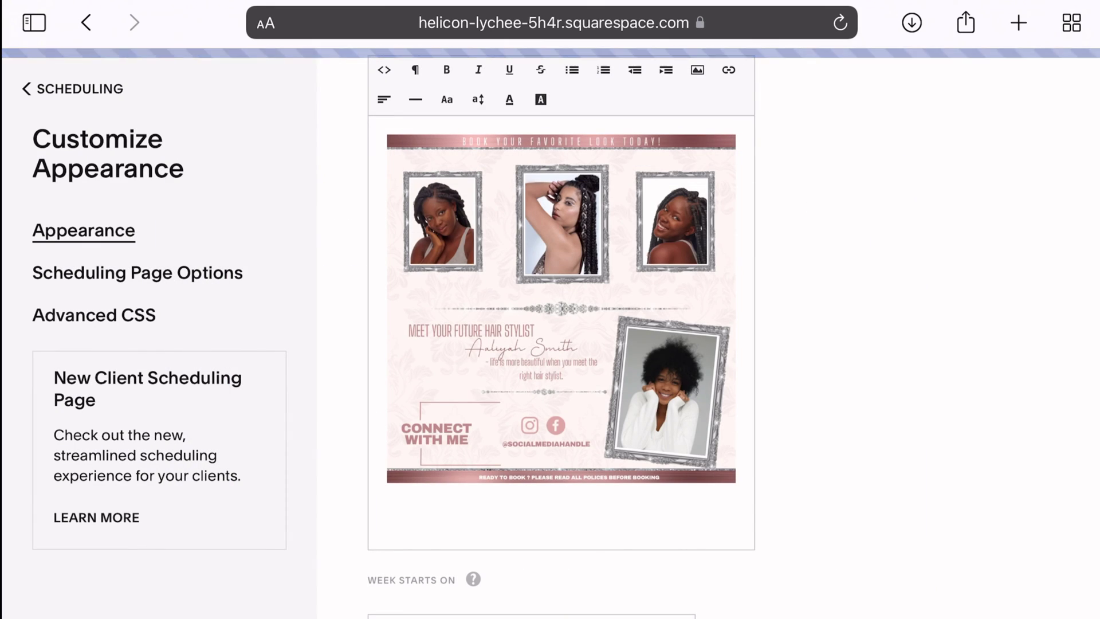
{"action": "scroll", "coordinate": [561, 344], "scroll_direction": "down", "scroll_amount": 3}
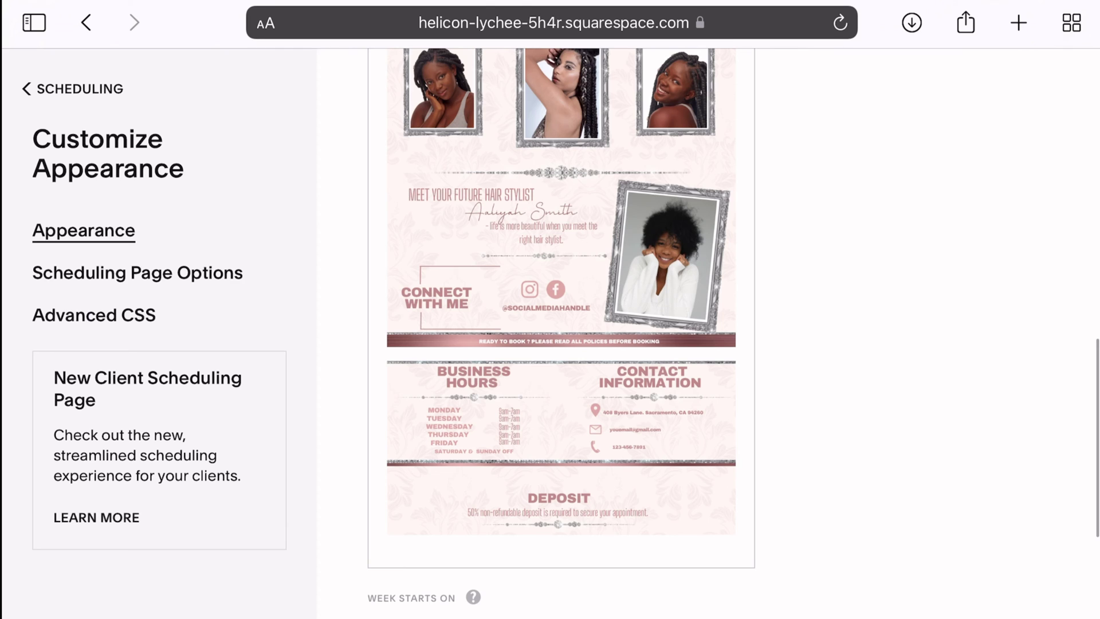
{"action": "left_click", "coordinate": [379, 430]}
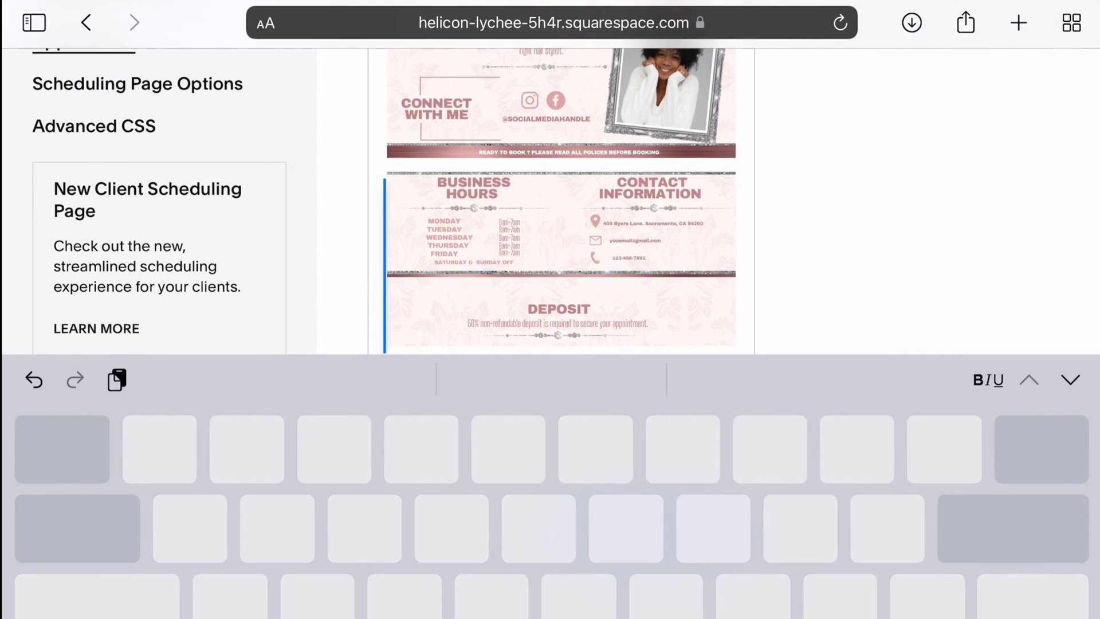
- Delete the blank line between images, save the customization, and view the client's scheduling page
{"action": "key", "text": "BackSpace"}
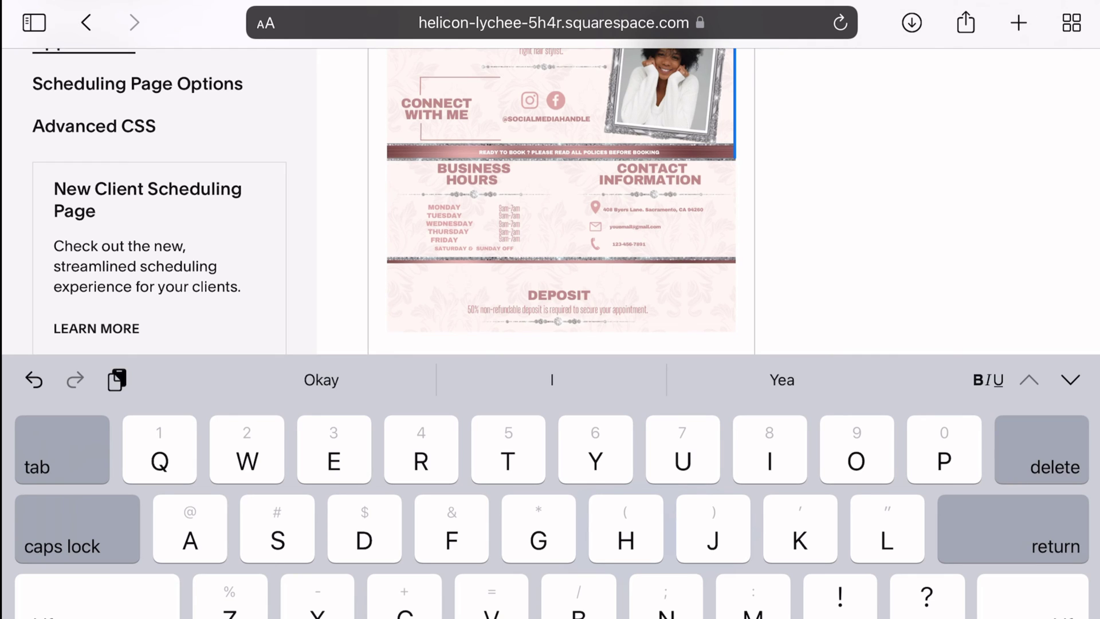
{"action": "scroll", "coordinate": [559, 198], "scroll_direction": "up", "scroll_amount": 1}
{"action": "scroll", "coordinate": [559, 198], "scroll_direction": "down", "scroll_amount": 2}
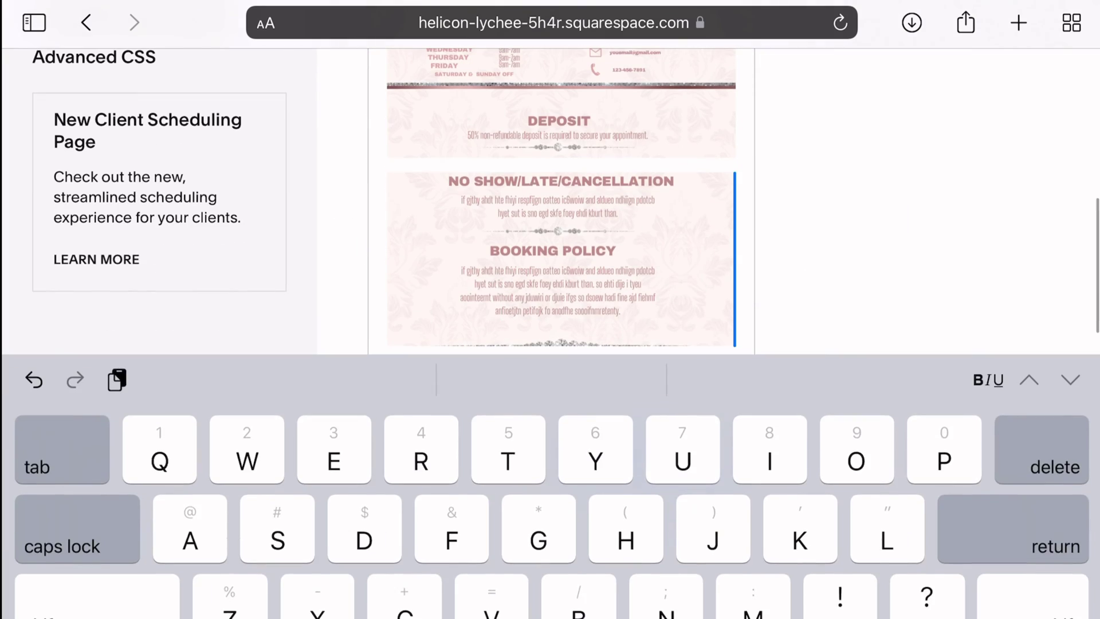
{"action": "scroll", "coordinate": [550, 344], "scroll_direction": "down", "scroll_amount": 5}
{"action": "scroll", "coordinate": [550, 343], "scroll_direction": "down", "scroll_amount": 3}
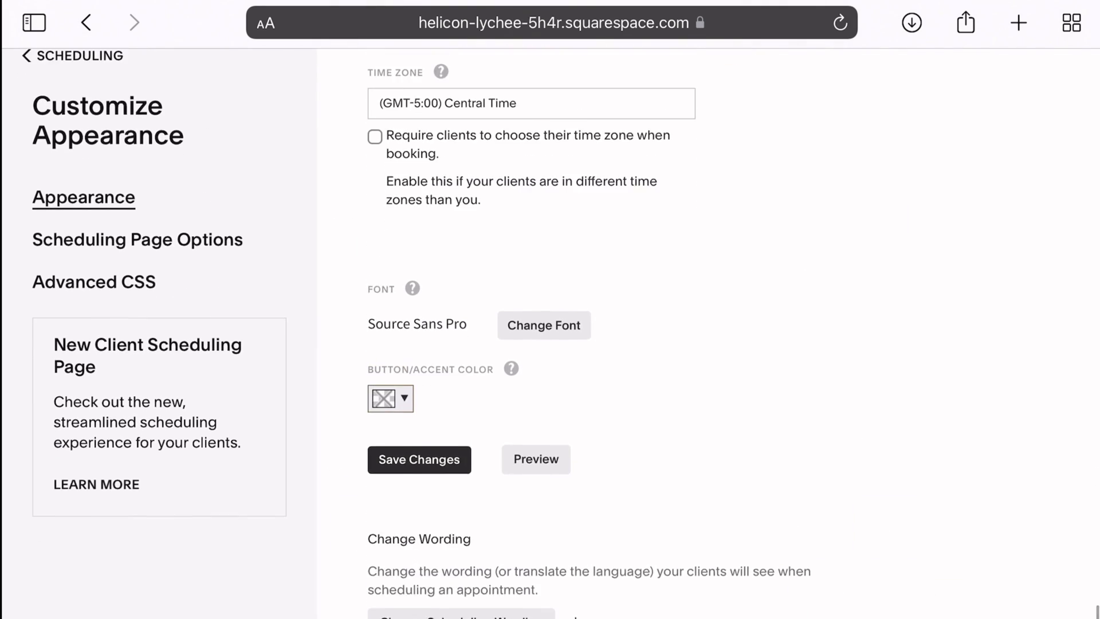
{"action": "left_click", "coordinate": [419, 493]}
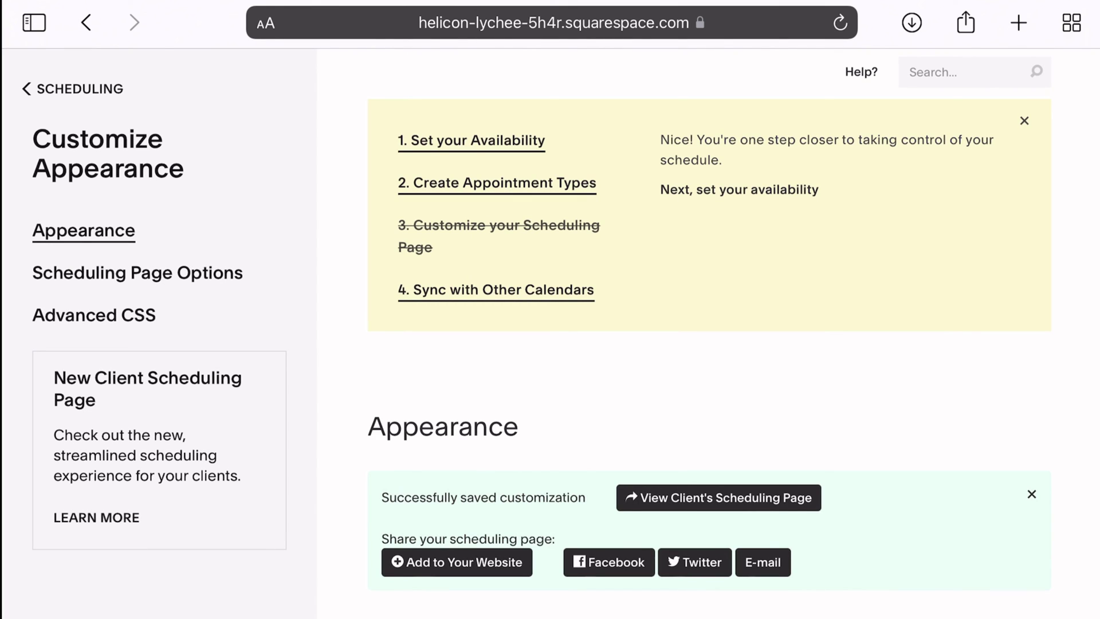
{"action": "left_click", "coordinate": [719, 496]}
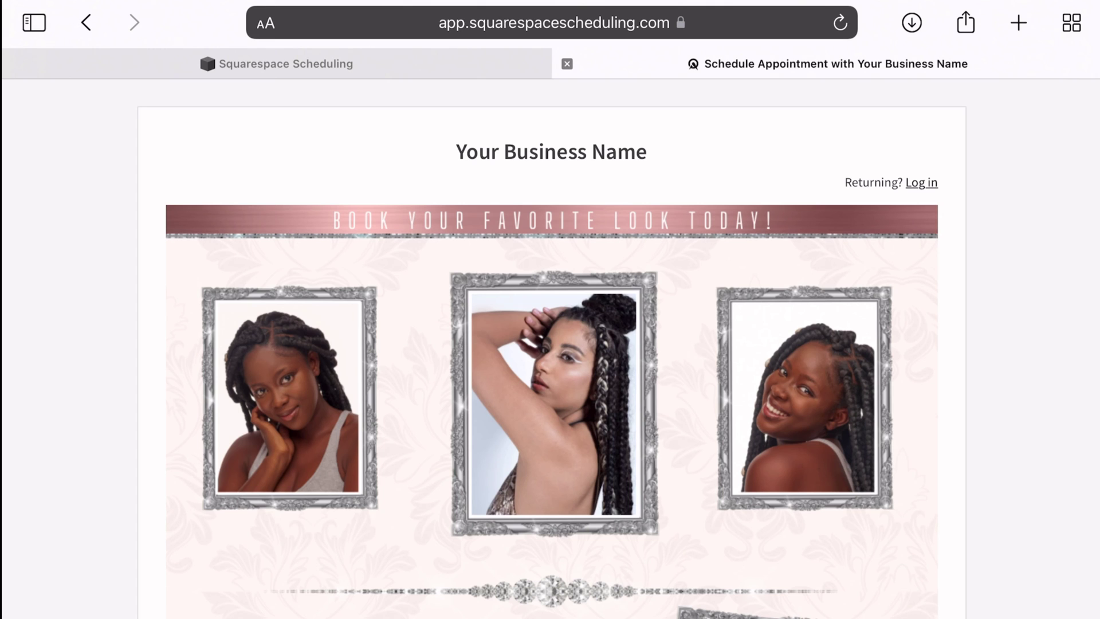
{"action": "scroll", "coordinate": [550, 344], "scroll_direction": "down", "scroll_amount": 2}
{"action": "scroll", "coordinate": [550, 344], "scroll_direction": "up", "scroll_amount": 2}
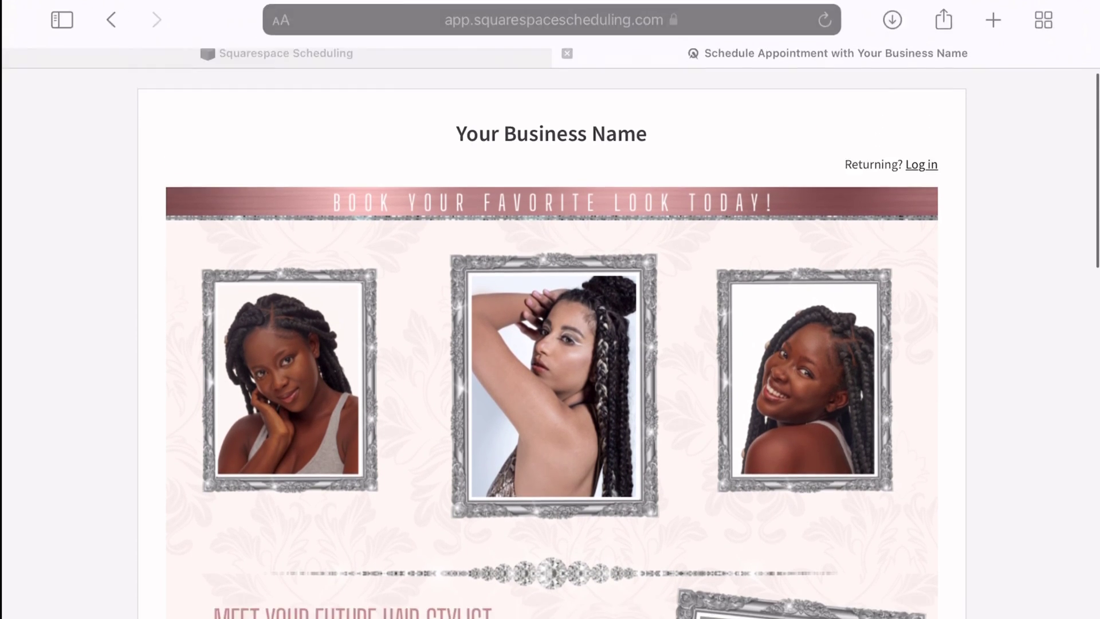
{"action": "scroll", "coordinate": [550, 344], "scroll_direction": "down", "scroll_amount": 3}
{"action": "scroll", "coordinate": [550, 344], "scroll_direction": "down", "scroll_amount": 3}
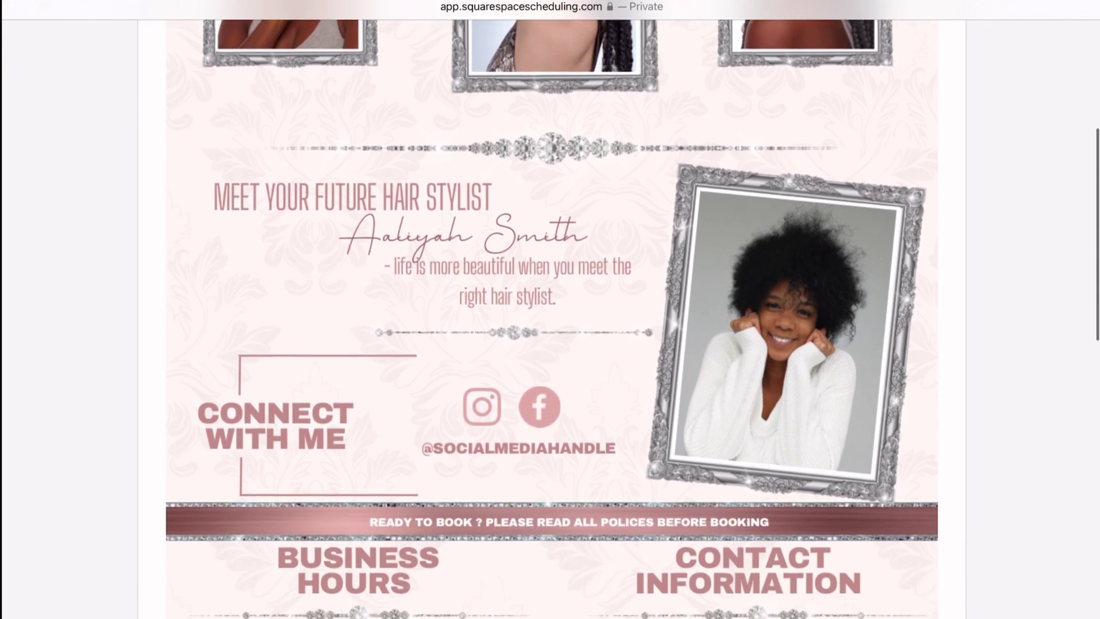
{"action": "scroll", "coordinate": [550, 344], "scroll_direction": "down", "scroll_amount": 1}
{"action": "scroll", "coordinate": [551, 344], "scroll_direction": "down", "scroll_amount": 1}
{"action": "scroll", "coordinate": [550, 344], "scroll_direction": "down", "scroll_amount": 2}
{"action": "scroll", "coordinate": [550, 344], "scroll_direction": "down", "scroll_amount": 2}
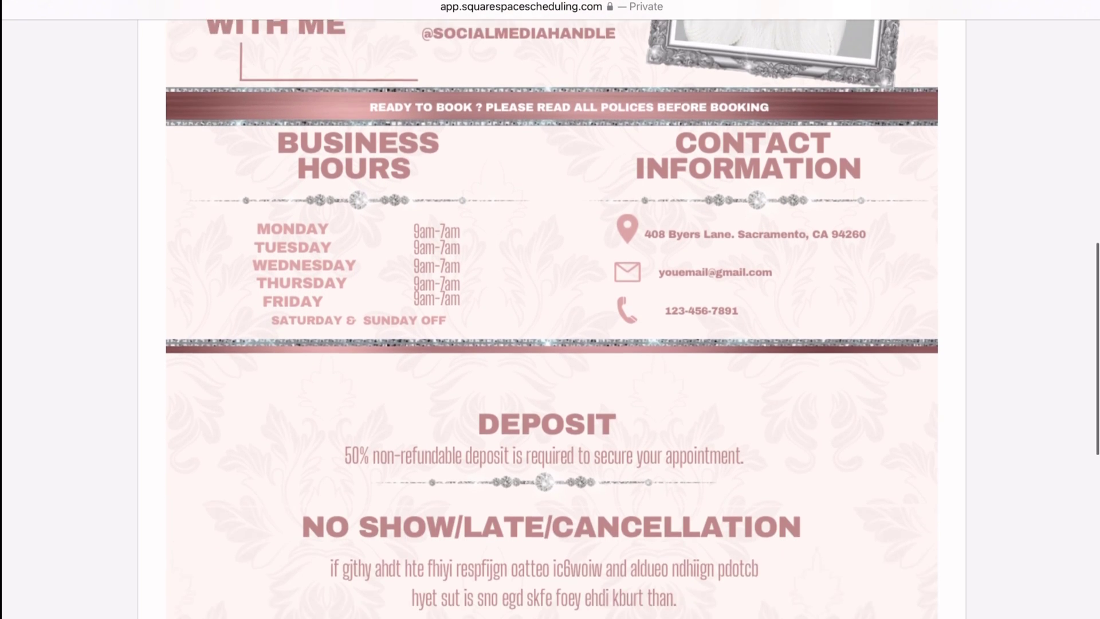
{"action": "scroll", "coordinate": [550, 344], "scroll_direction": "down", "scroll_amount": 2}
{"action": "scroll", "coordinate": [550, 344], "scroll_direction": "down", "scroll_amount": 1}
{"action": "scroll", "coordinate": [550, 344], "scroll_direction": "down", "scroll_amount": 1}
{"action": "scroll", "coordinate": [550, 344], "scroll_direction": "down", "scroll_amount": 1}
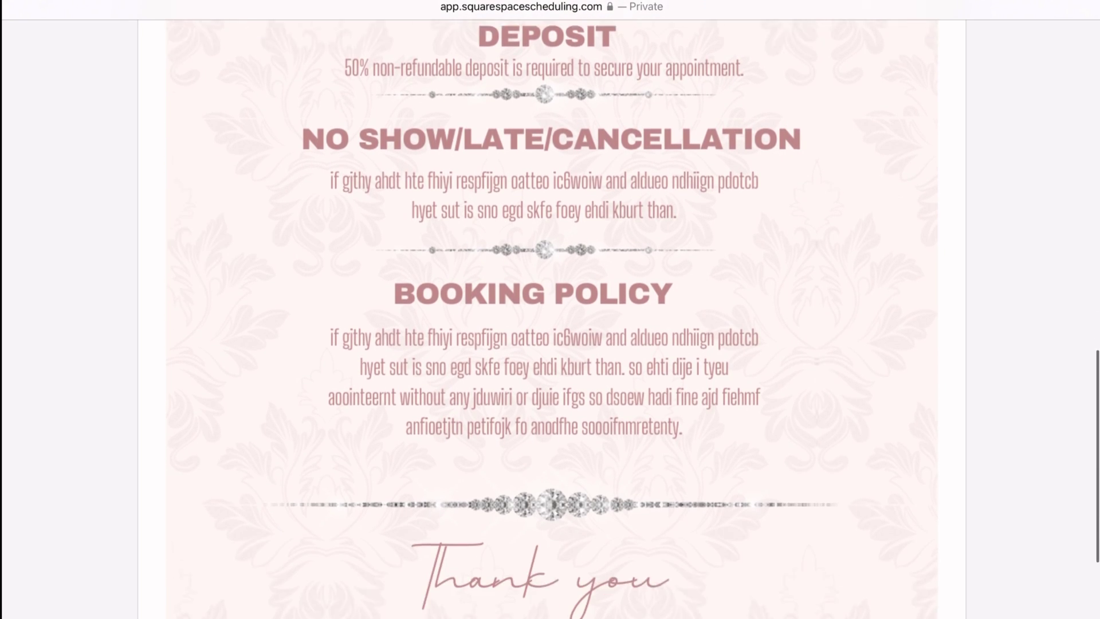
{"action": "scroll", "coordinate": [551, 344], "scroll_direction": "down", "scroll_amount": 2}
{"action": "scroll", "coordinate": [551, 343], "scroll_direction": "down", "scroll_amount": 2}
{"action": "scroll", "coordinate": [551, 343], "scroll_direction": "down", "scroll_amount": 1}
{"action": "scroll", "coordinate": [550, 343], "scroll_direction": "up", "scroll_amount": 3}
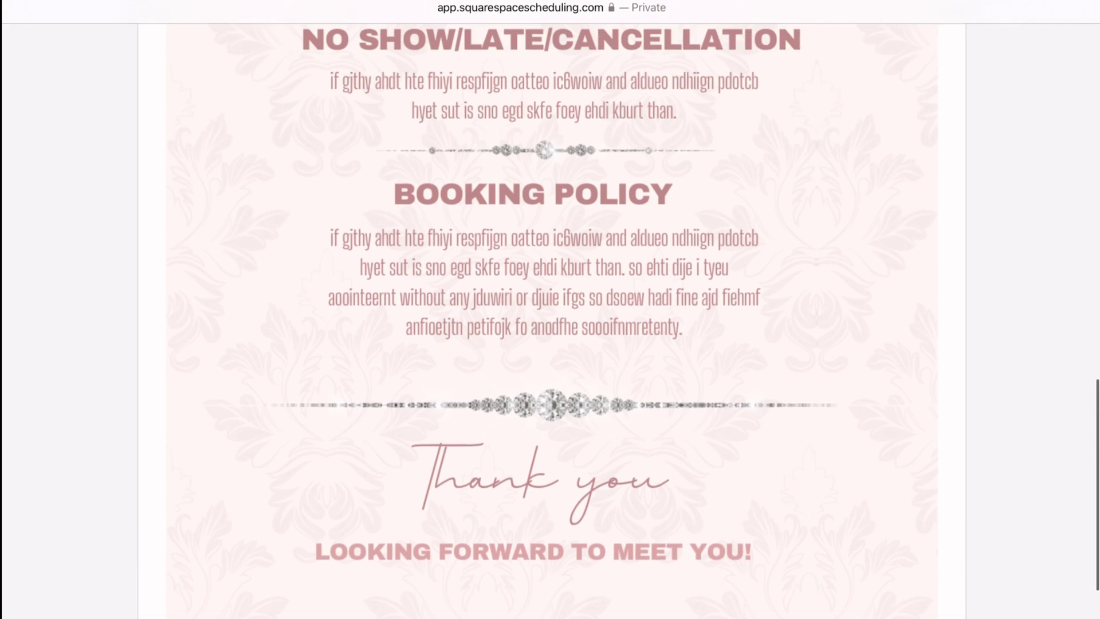
{"action": "scroll", "coordinate": [550, 344], "scroll_direction": "up", "scroll_amount": 2}
{"action": "scroll", "coordinate": [550, 345], "scroll_direction": "up", "scroll_amount": 4}
{"action": "scroll", "coordinate": [550, 344], "scroll_direction": "up", "scroll_amount": 4}
{"action": "scroll", "coordinate": [550, 345], "scroll_direction": "up", "scroll_amount": 4}
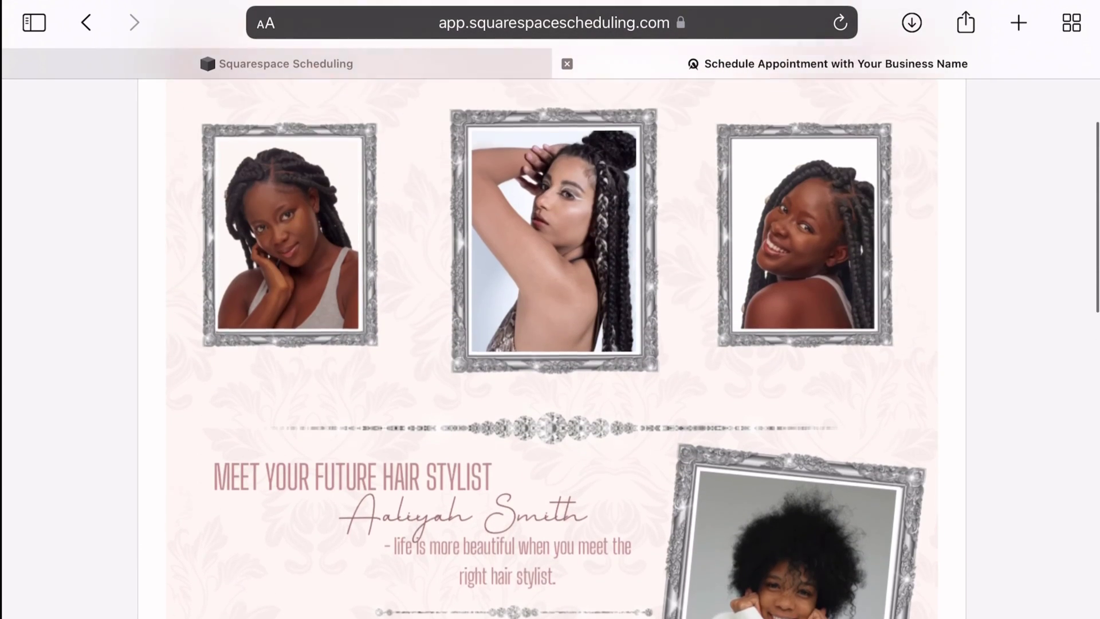